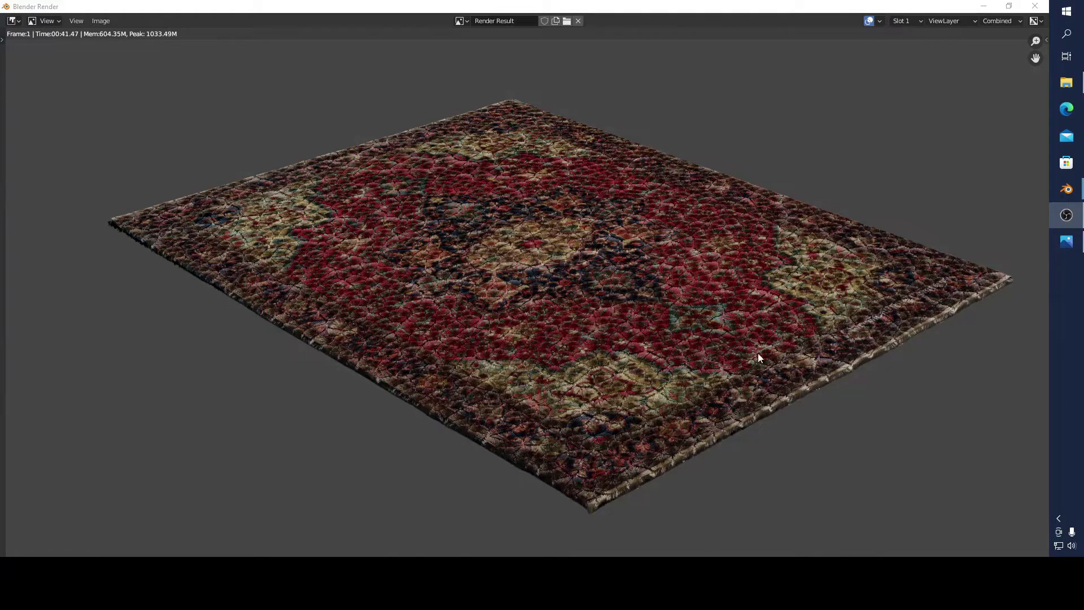
{"action": "scroll", "coordinate": [669, 512], "scroll_direction": "up", "scroll_amount": 5}
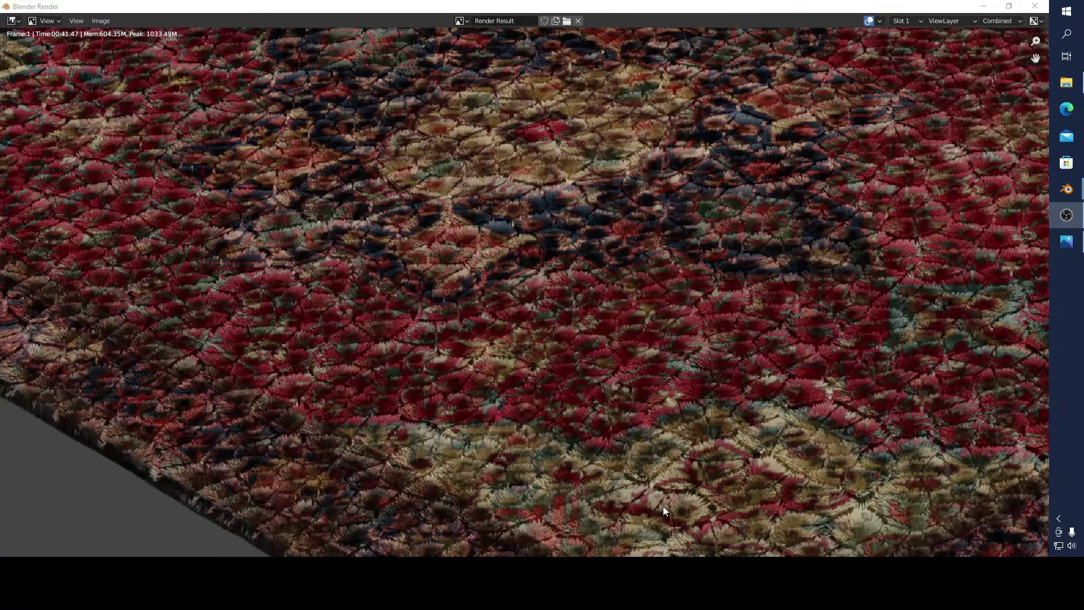
Check the finished fringed carpet render, then return to Blender in Top Orthographic view.
{"action": "middle_click_drag", "start_coordinate": [663, 506], "coordinate": [445, 231]}
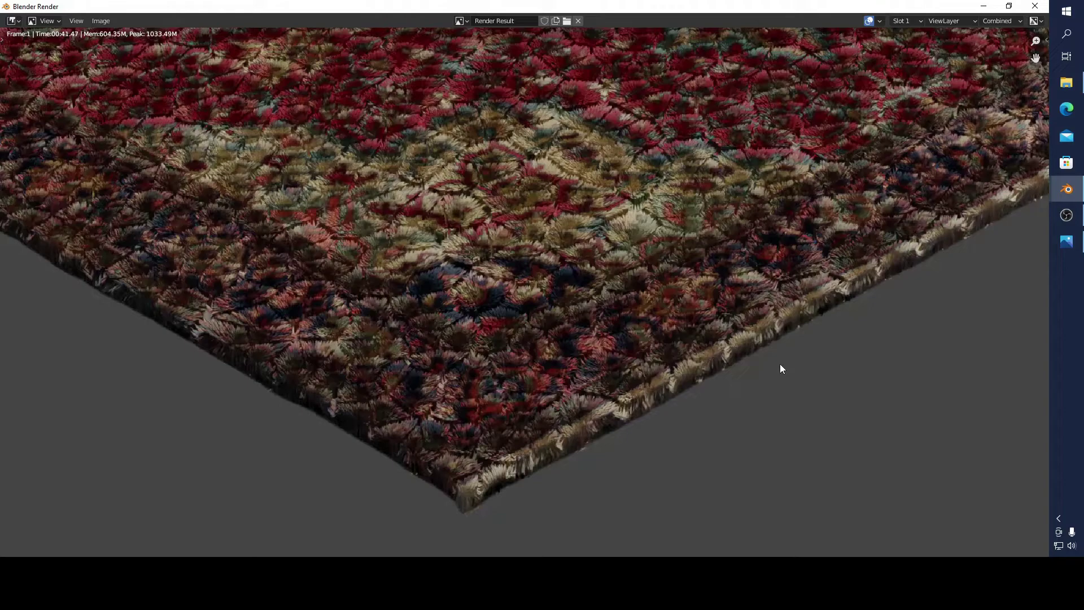
{"action": "scroll", "coordinate": [780, 369], "scroll_direction": "down", "scroll_amount": 5}
{"action": "left_click", "coordinate": [1066, 241]}
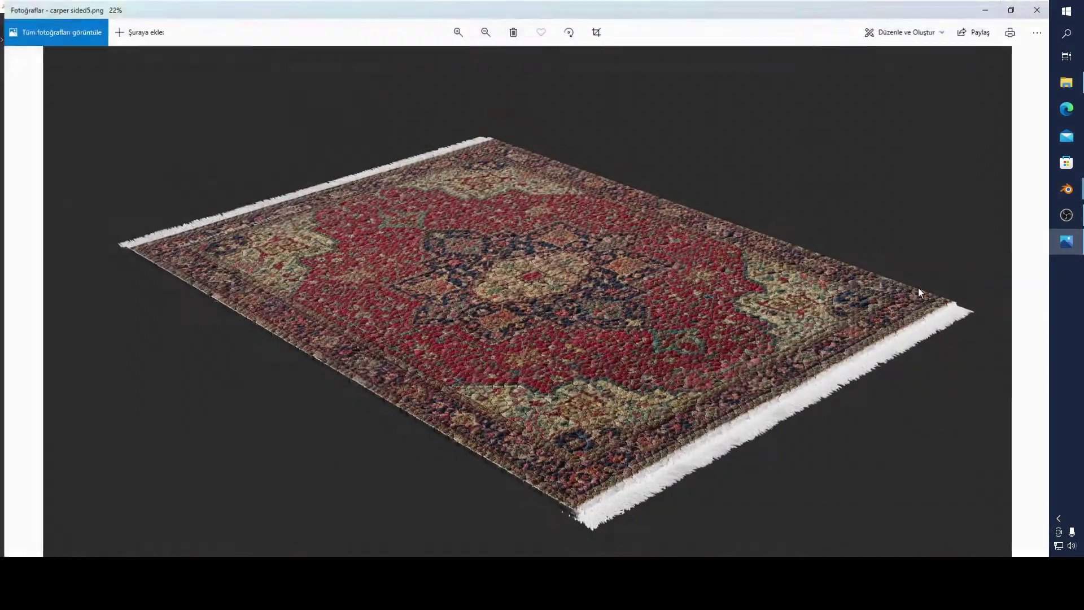
{"action": "scroll", "coordinate": [794, 411], "scroll_direction": "up", "scroll_amount": 2}
{"action": "scroll", "coordinate": [753, 417], "scroll_direction": "up", "scroll_amount": 2}
{"action": "scroll", "coordinate": [865, 182], "scroll_direction": "up", "scroll_amount": 2}
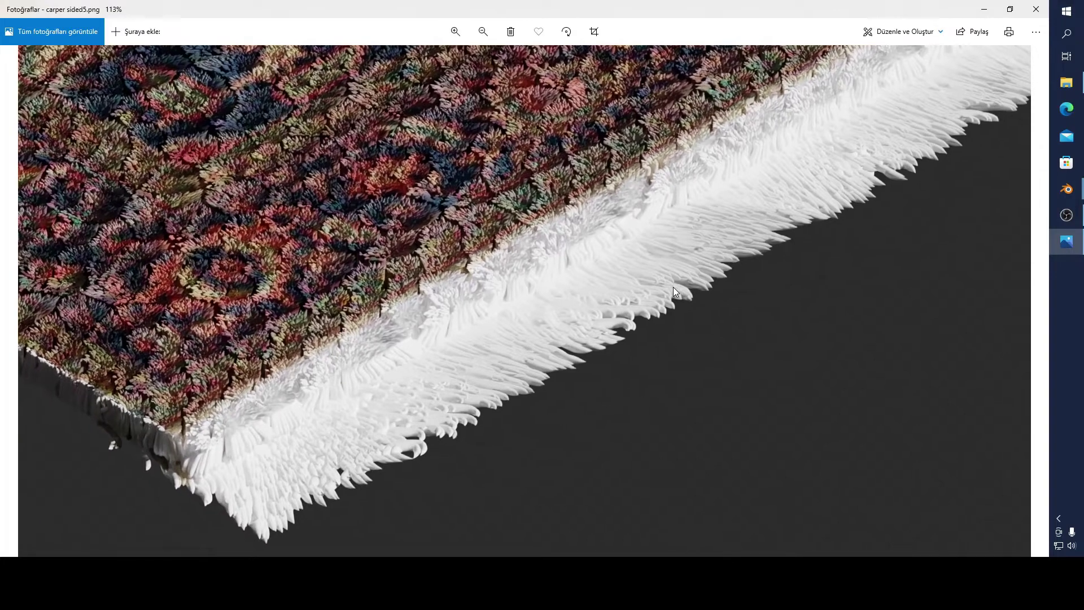
{"action": "scroll", "coordinate": [668, 286], "scroll_direction": "down", "scroll_amount": 3}
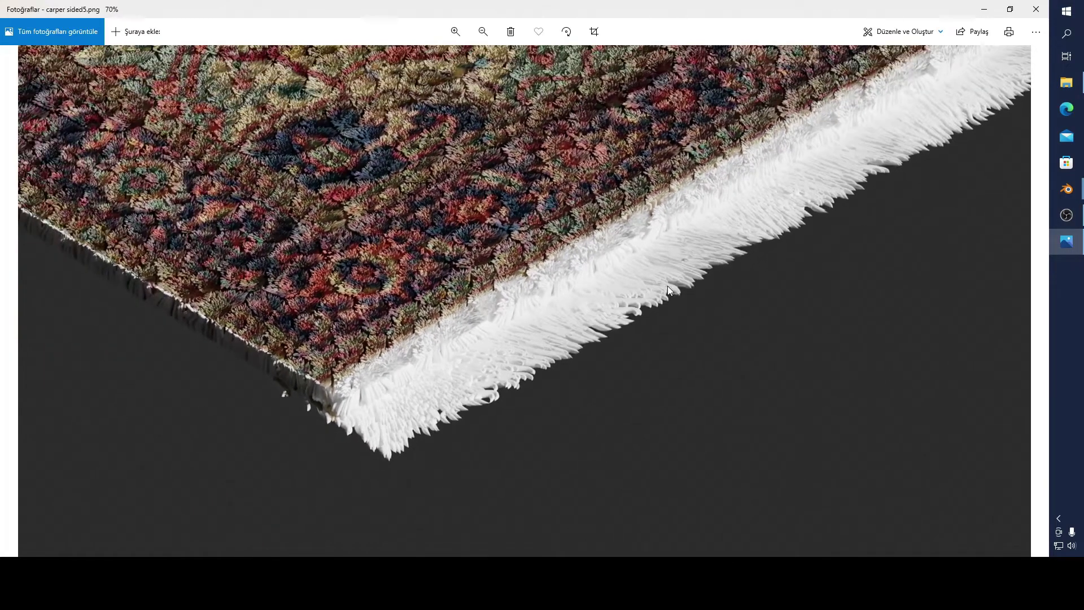
{"action": "scroll", "coordinate": [662, 289], "scroll_direction": "down", "scroll_amount": 1}
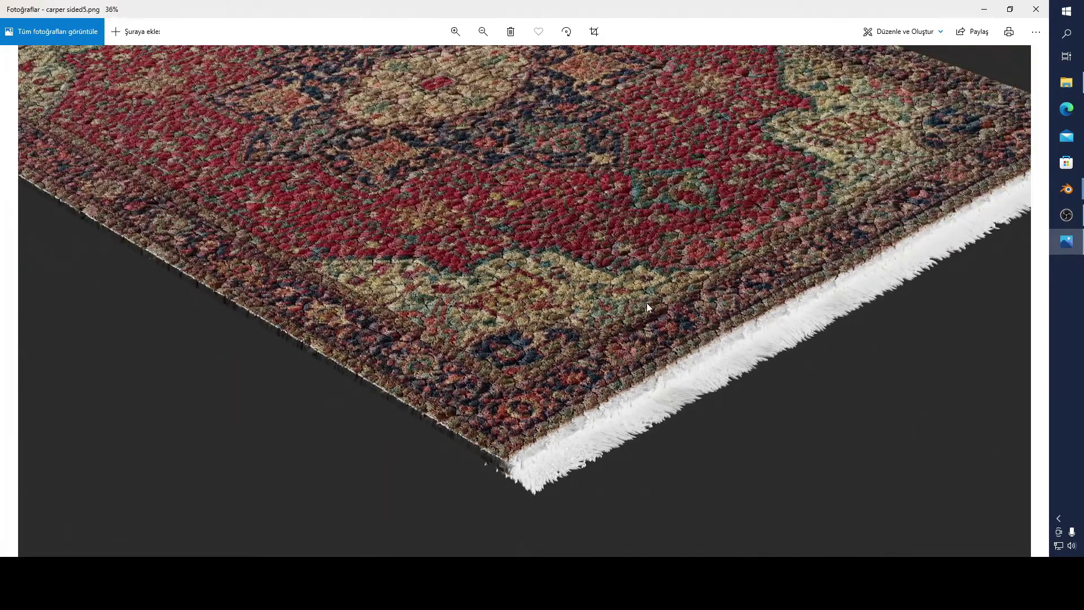
{"action": "scroll", "coordinate": [626, 251], "scroll_direction": "down", "scroll_amount": 1}
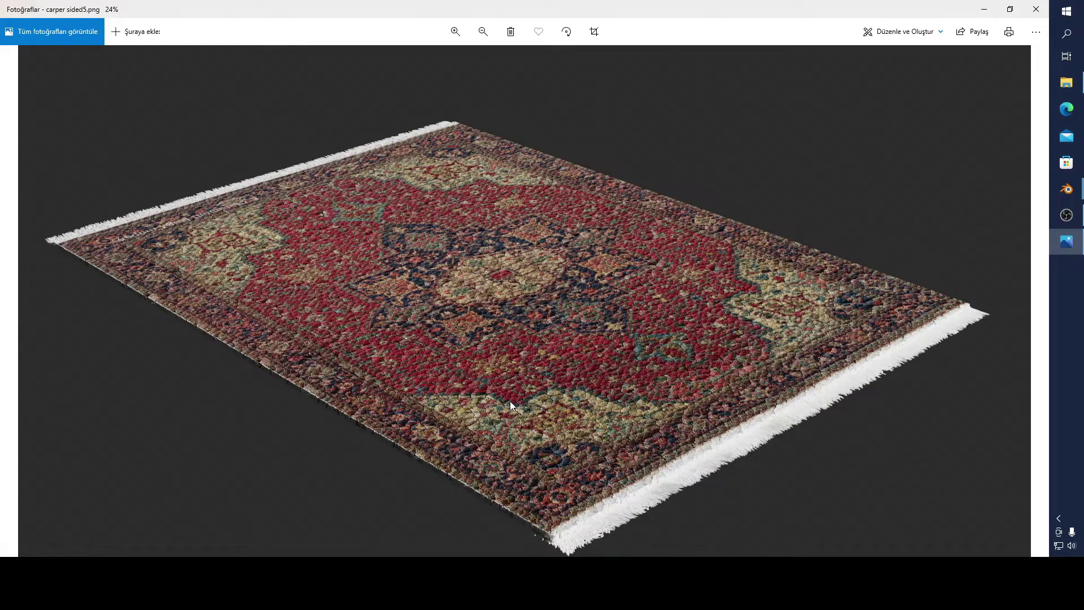
{"action": "mouse_move", "coordinate": [1067, 188]}
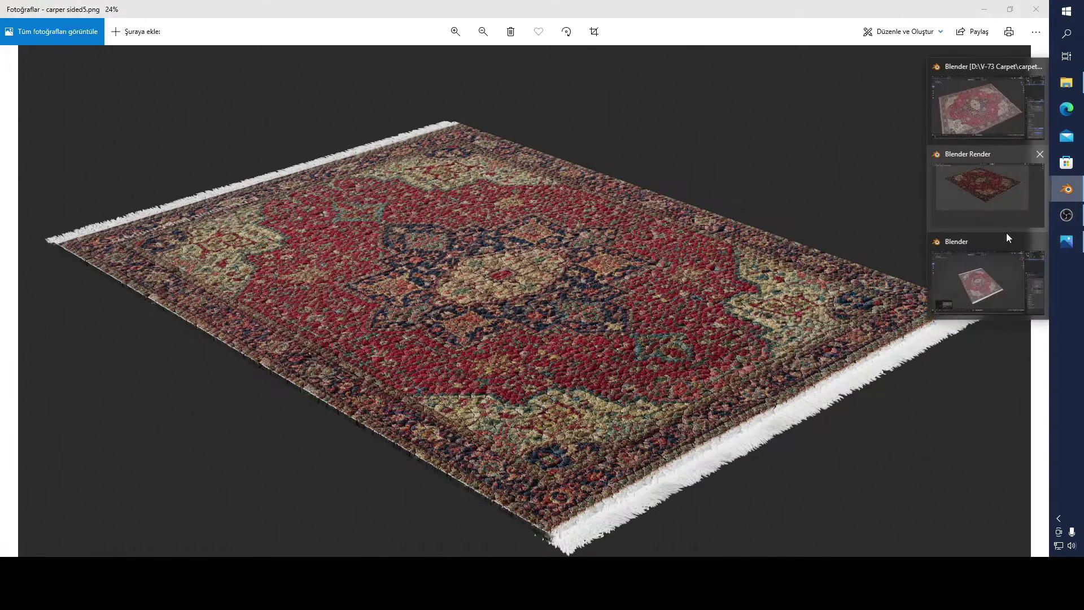
{"action": "left_click", "coordinate": [991, 272]}
{"action": "scroll", "coordinate": [618, 293], "scroll_direction": "up", "scroll_amount": 3}
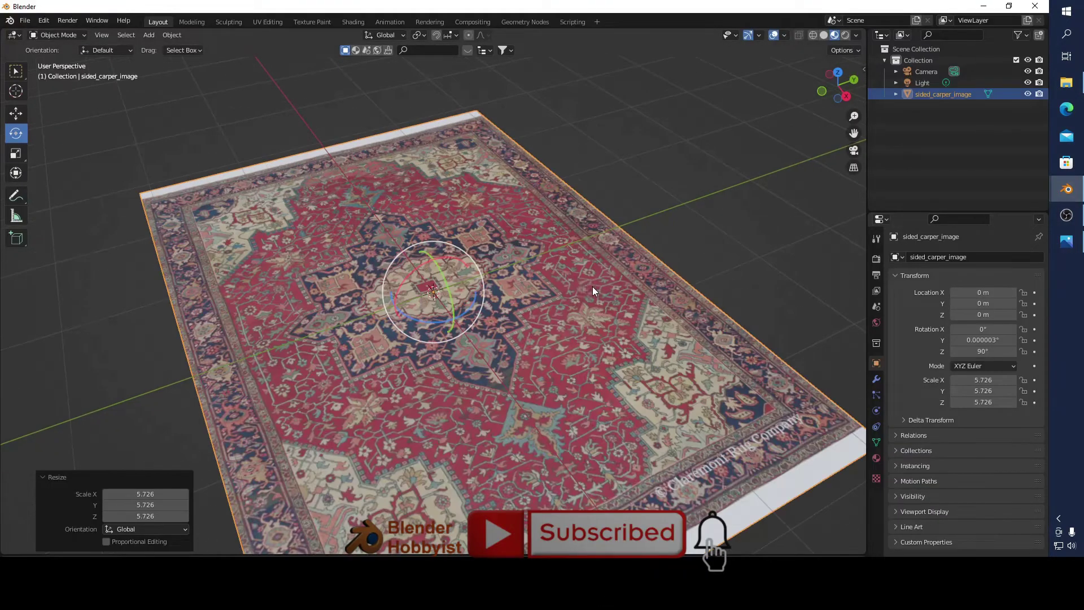
{"action": "left_click", "coordinate": [839, 77]}
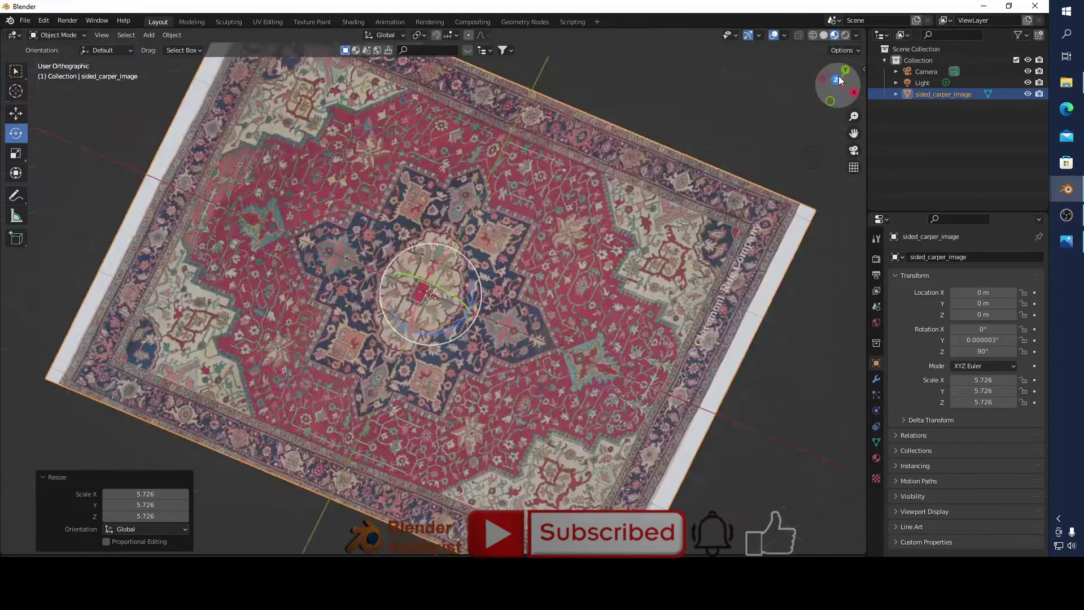
{"action": "scroll", "coordinate": [542, 161], "scroll_direction": "down", "scroll_amount": 2}
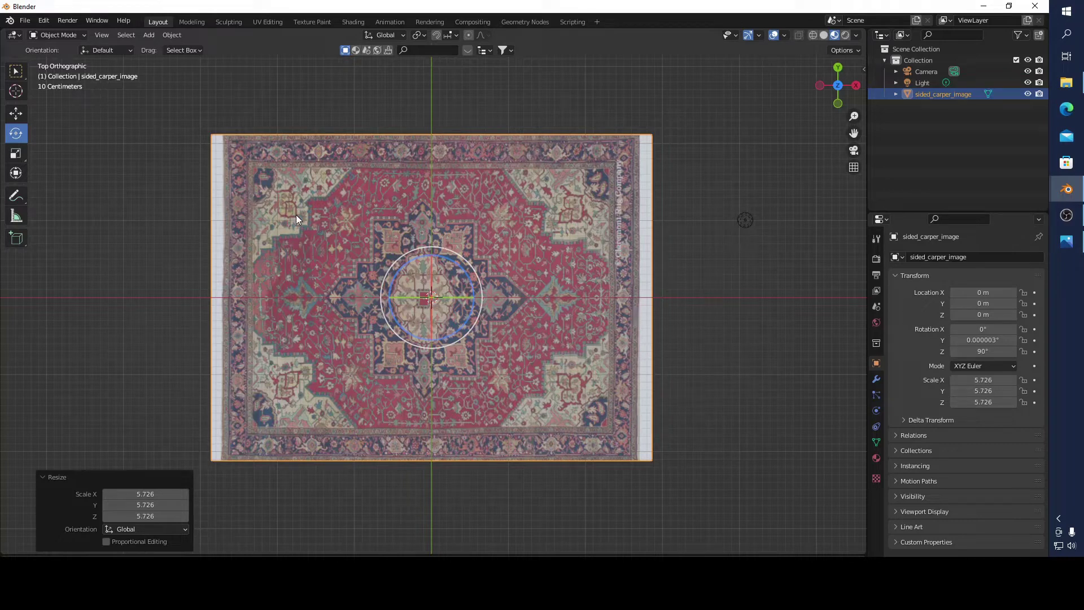
Enter Edit Mode and set Shortcut VUr text to yellow and highlights to blue.
{"action": "key", "text": "Tab"}
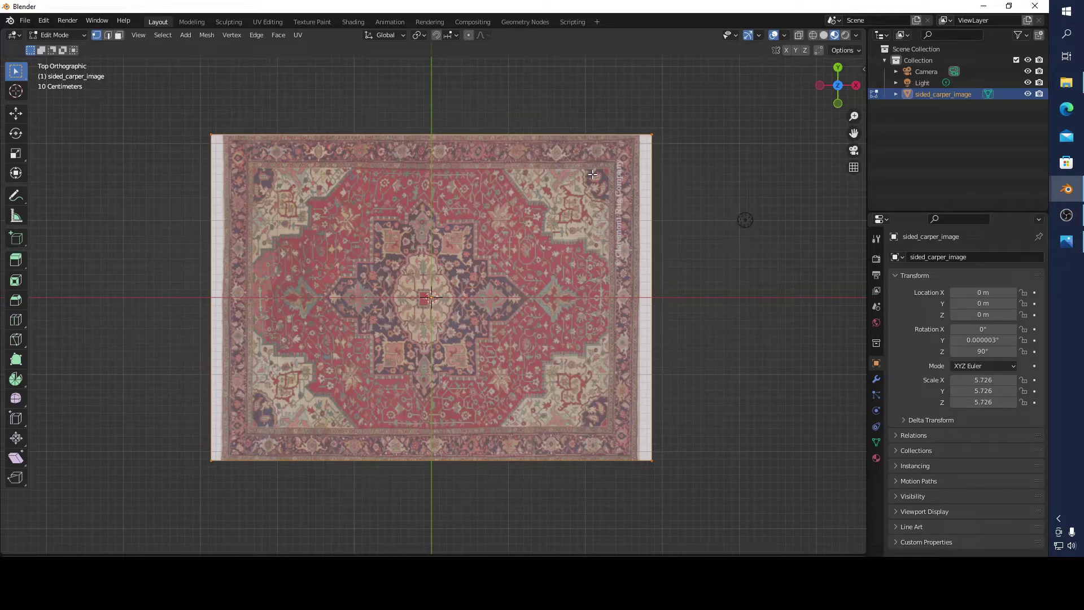
{"action": "key", "text": "n"}
{"action": "left_click", "coordinate": [861, 208]}
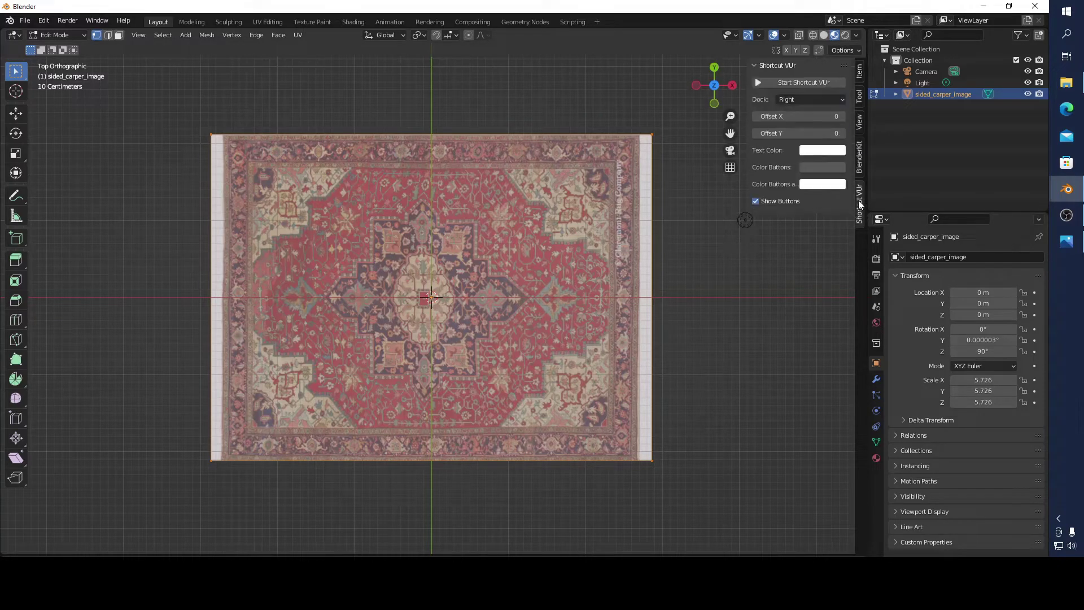
{"action": "left_click", "coordinate": [824, 151]}
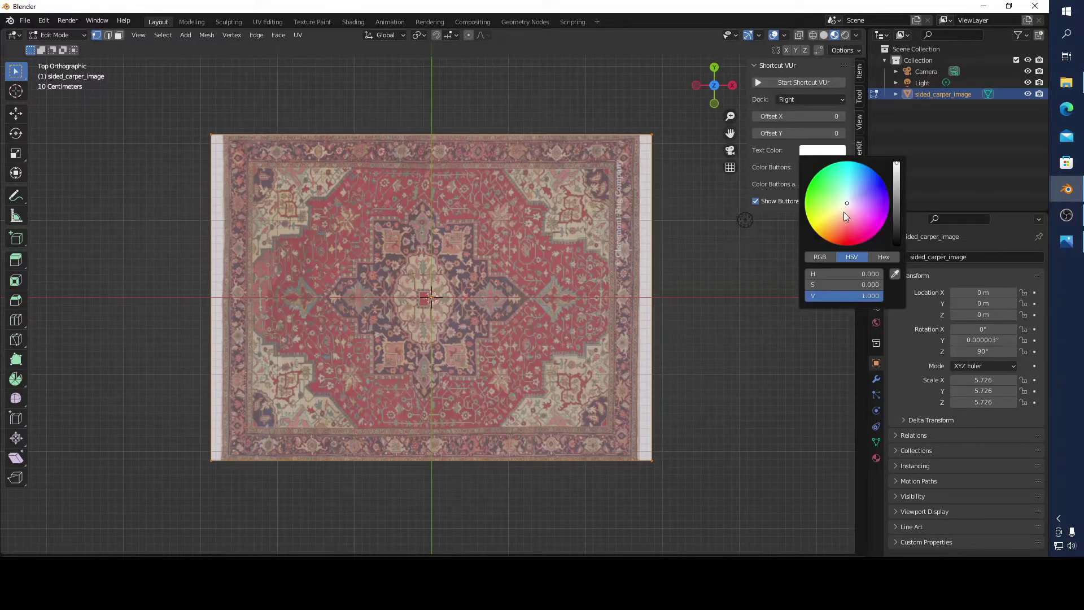
{"action": "left_click_drag", "start_coordinate": [838, 213], "coordinate": [812, 216]}
{"action": "left_click", "coordinate": [822, 184]}
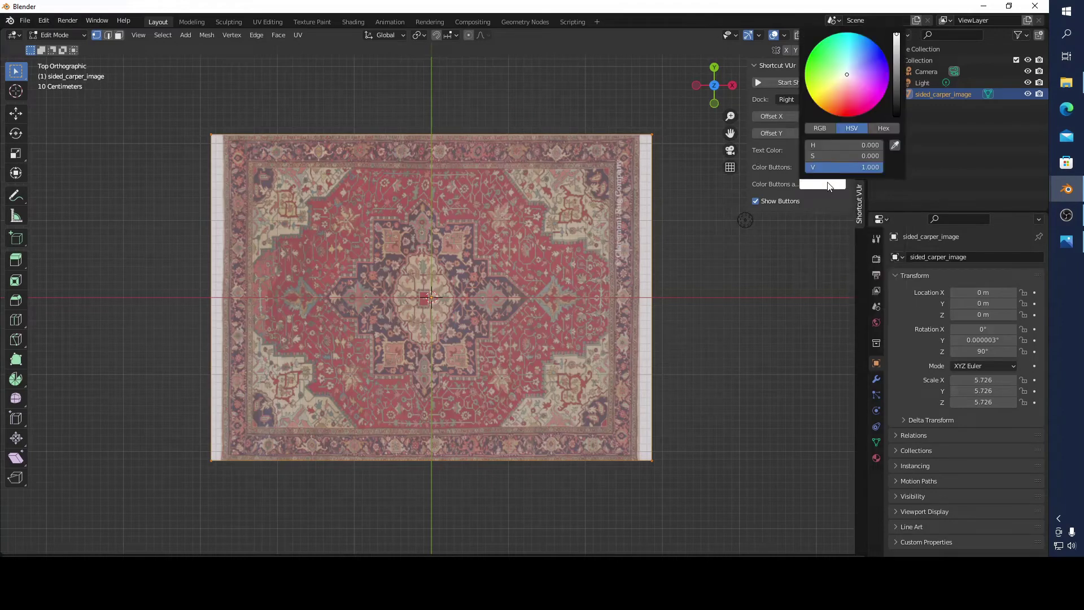
{"action": "left_click_drag", "start_coordinate": [864, 93], "coordinate": [864, 36]}
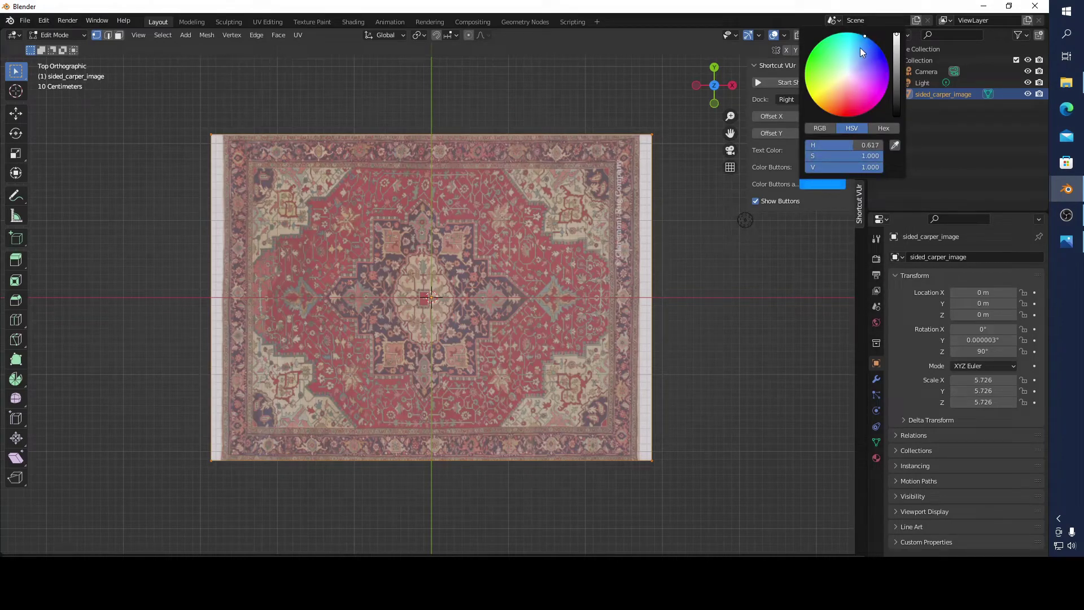
Lighten the key button colour to light grey, dock the display left, and start it.
{"action": "left_click", "coordinate": [812, 167]}
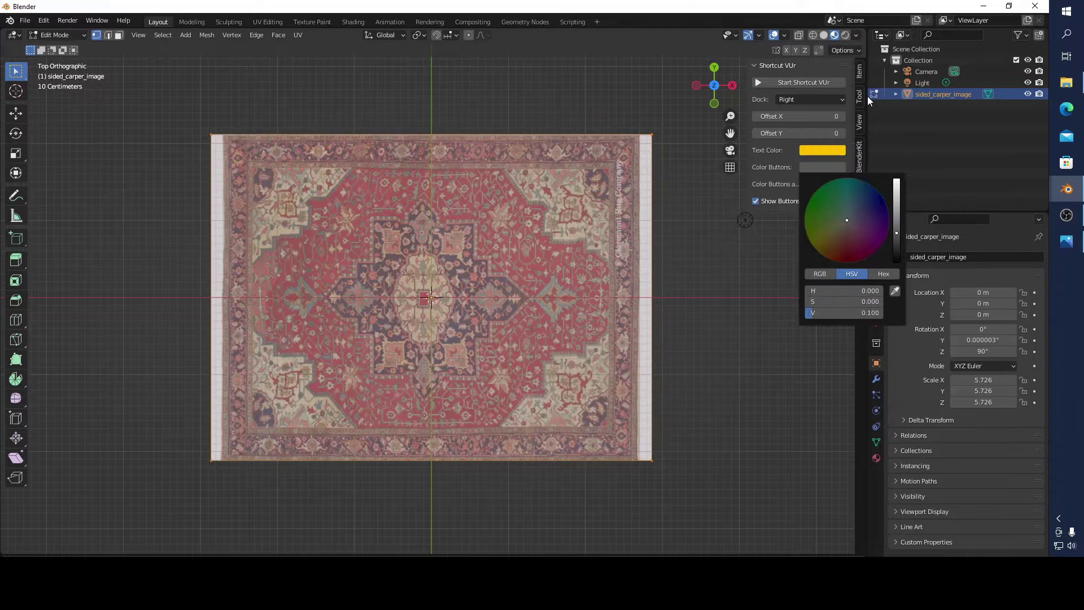
{"action": "left_click", "coordinate": [826, 167]}
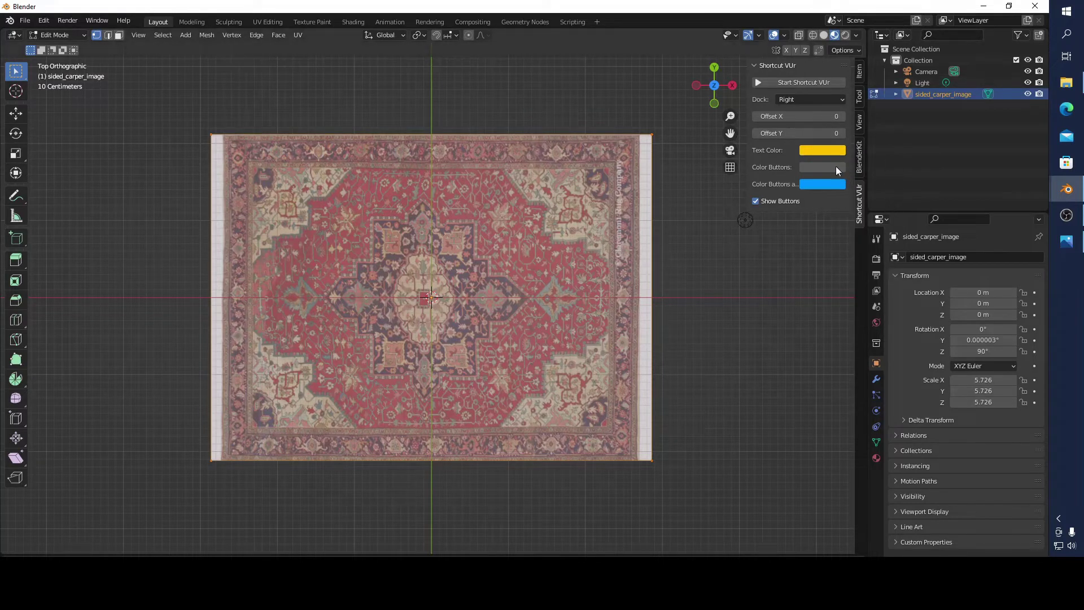
{"action": "left_click", "coordinate": [835, 166]}
{"action": "left_click_drag", "start_coordinate": [896, 241], "coordinate": [896, 205]}
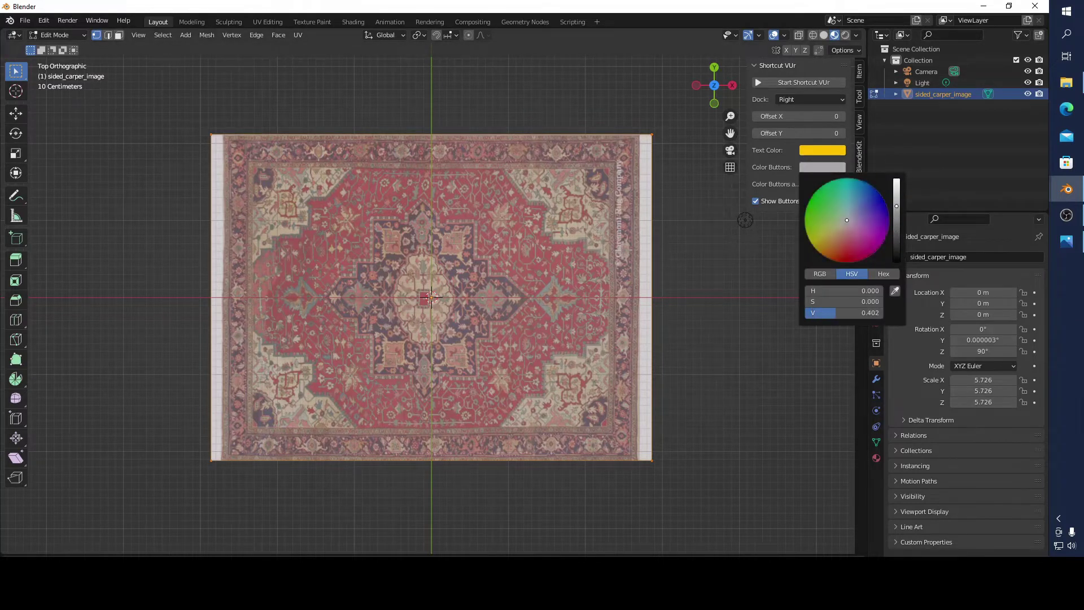
{"action": "left_click", "coordinate": [806, 100]}
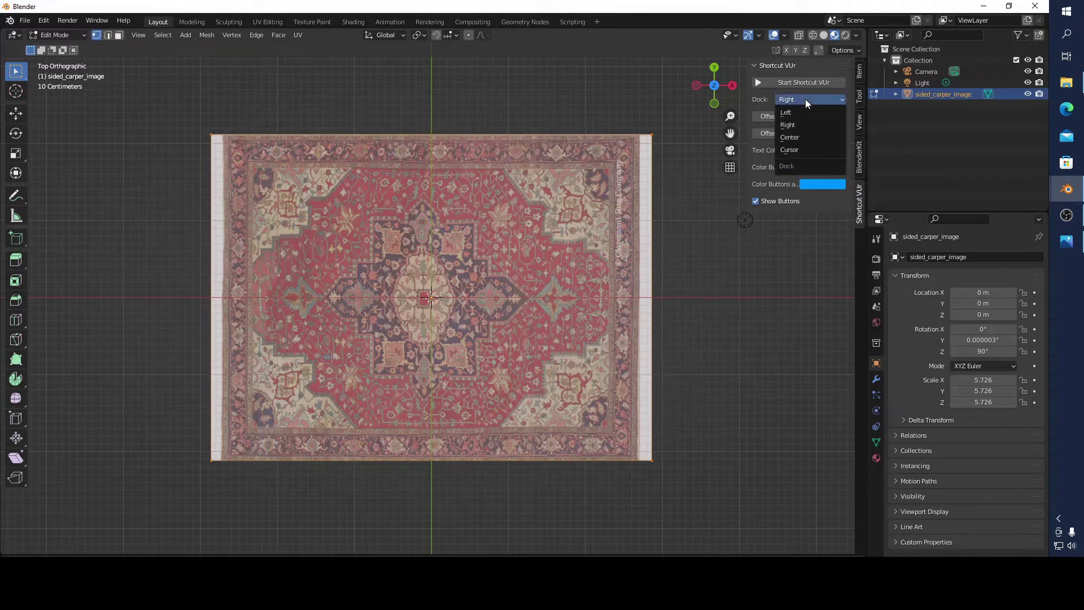
{"action": "left_click", "coordinate": [787, 112]}
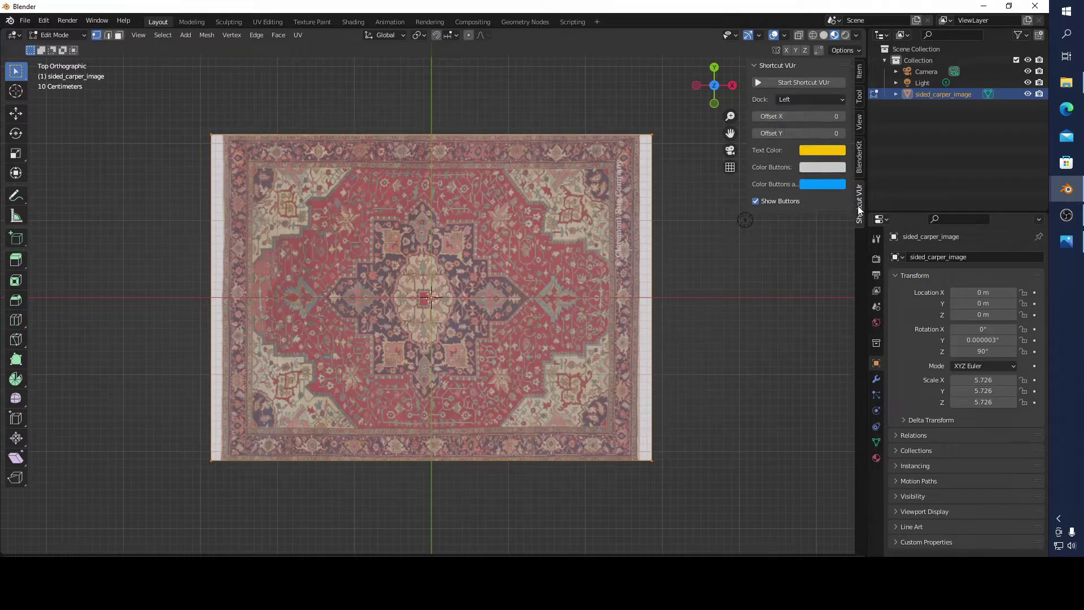
{"action": "left_click", "coordinate": [759, 84]}
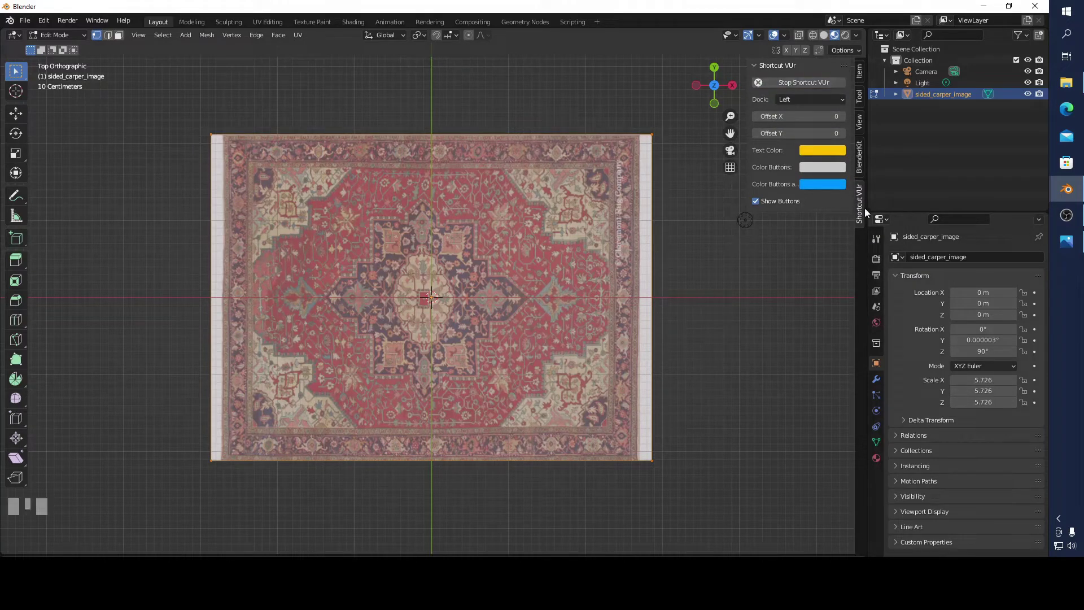
Hide the sidebar, subdivide the carpet mesh with 33 cuts, then subdivide once more.
{"action": "key", "text": "n"}
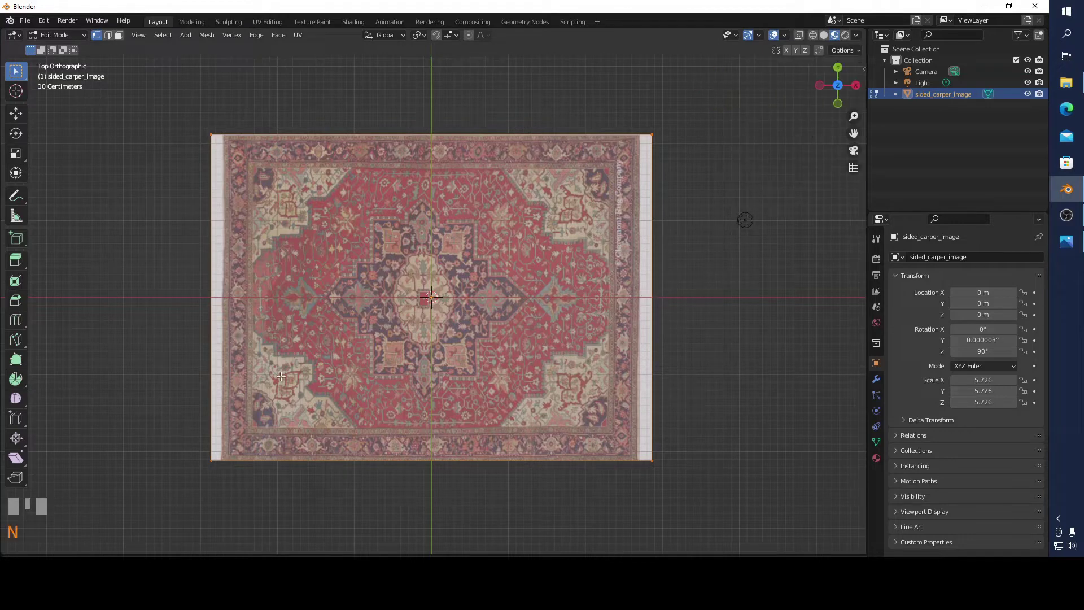
{"action": "right_click", "coordinate": [497, 195]}
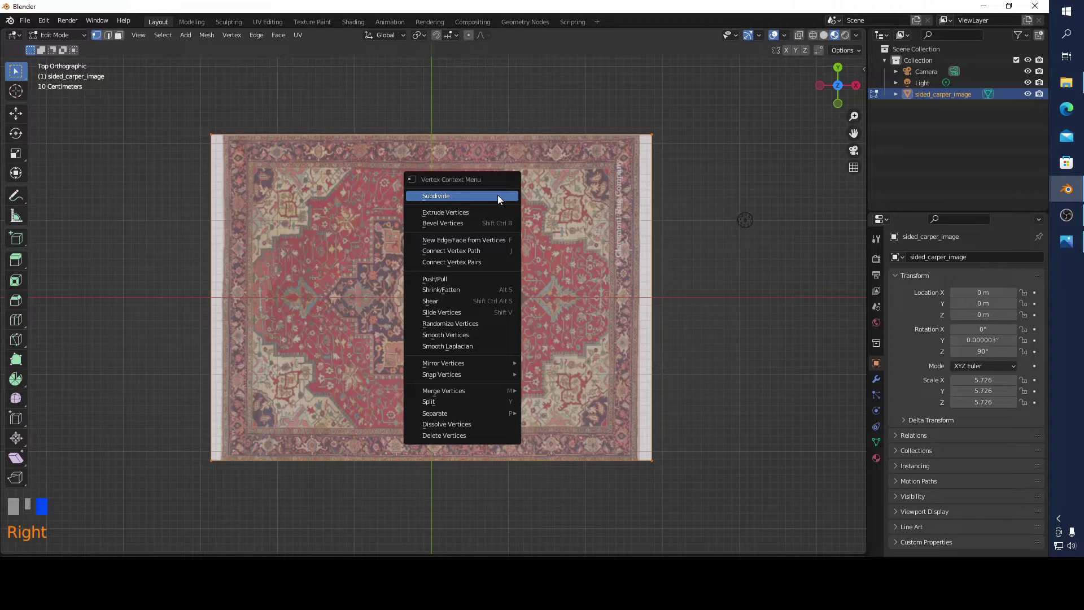
{"action": "right_click", "coordinate": [475, 208]}
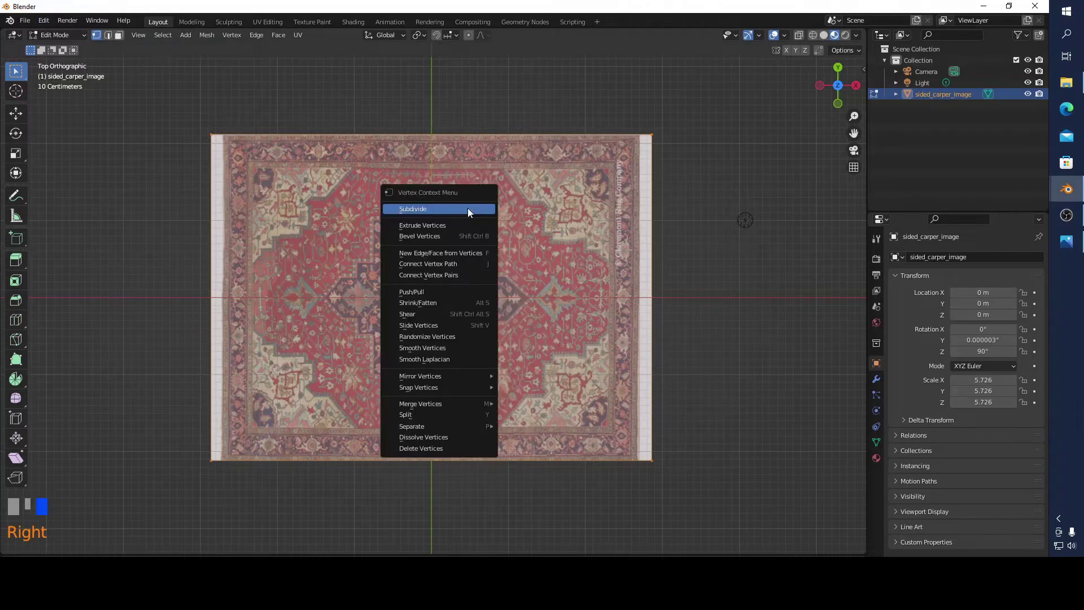
{"action": "left_click", "coordinate": [468, 208]}
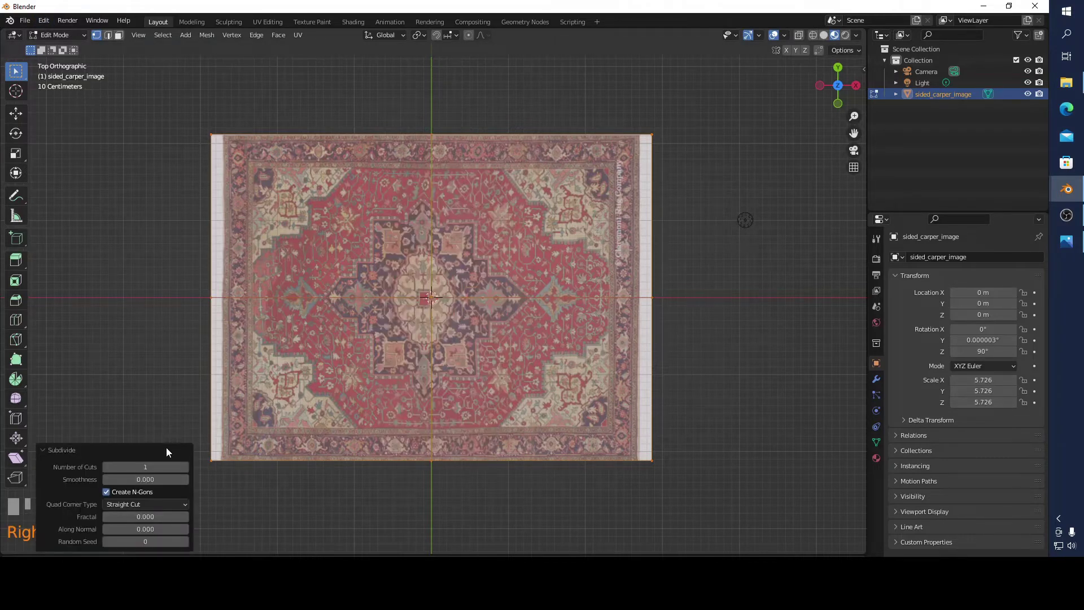
{"action": "left_click", "coordinate": [165, 465]}
{"action": "type", "text": "33"}
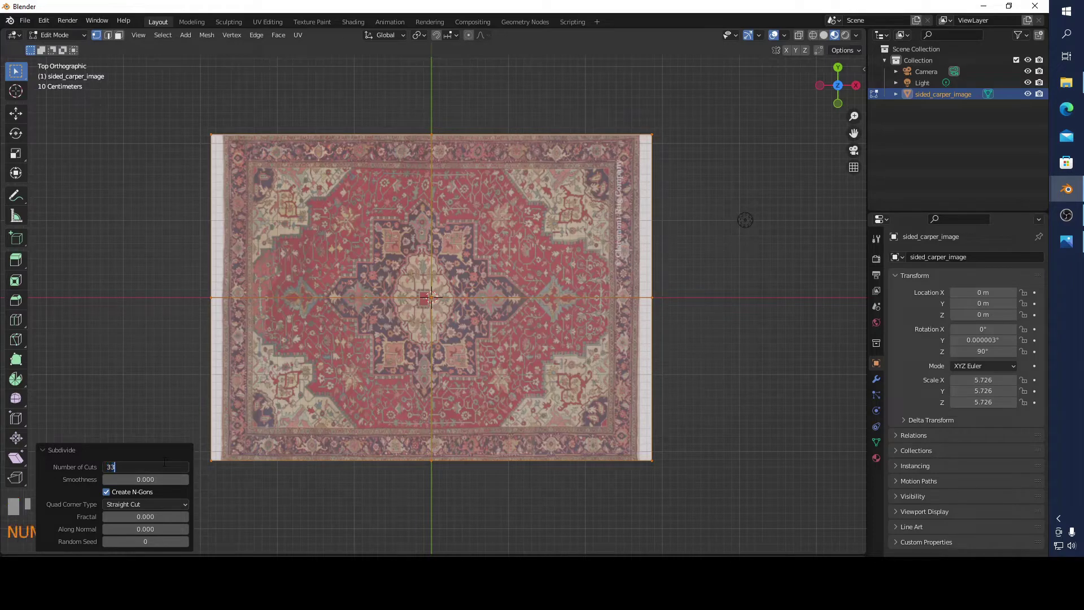
{"action": "key", "text": "Return"}
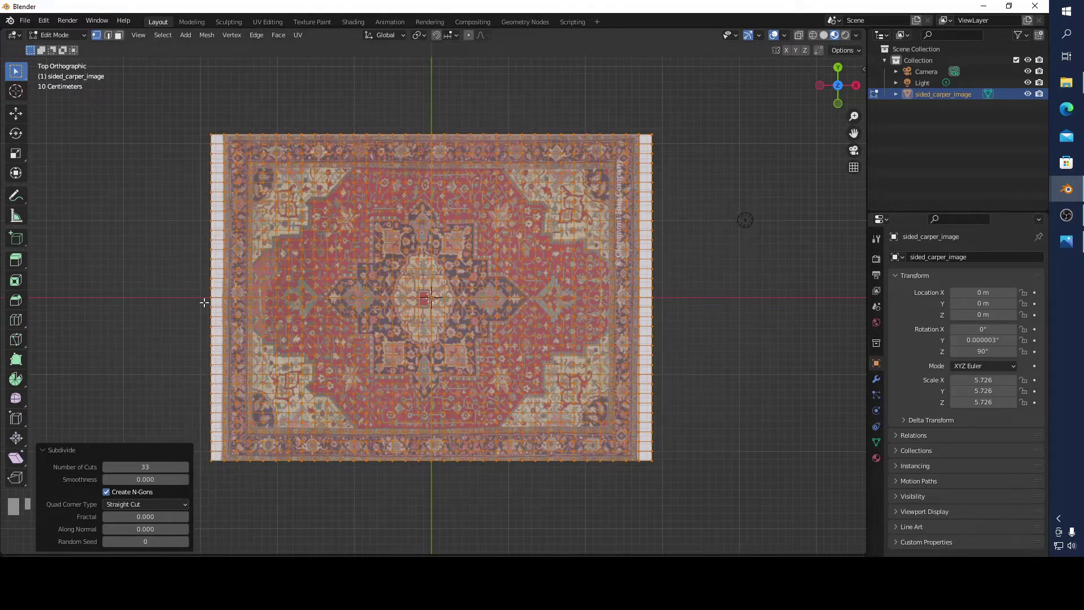
{"action": "right_click", "coordinate": [316, 229]}
{"action": "left_click", "coordinate": [316, 227]}
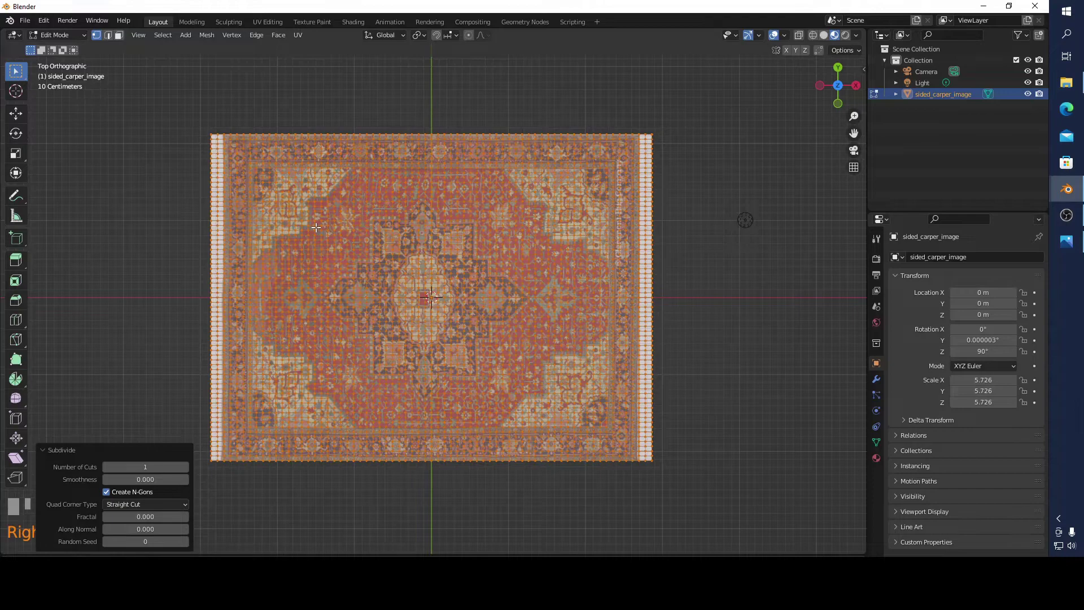
{"action": "scroll", "coordinate": [235, 207], "scroll_direction": "up", "scroll_amount": 4}
{"action": "scroll", "coordinate": [235, 208], "scroll_direction": "down", "scroll_amount": 1}
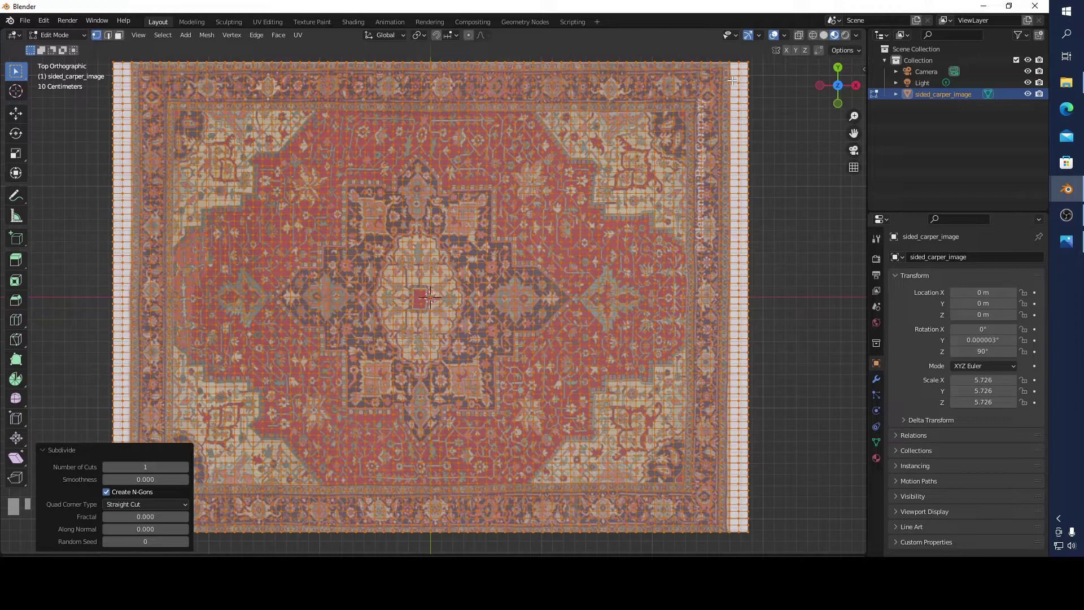
Deselect all, switch to face mode, and box-select the inner carpet faces without the side strips.
{"action": "left_click", "coordinate": [772, 144]}
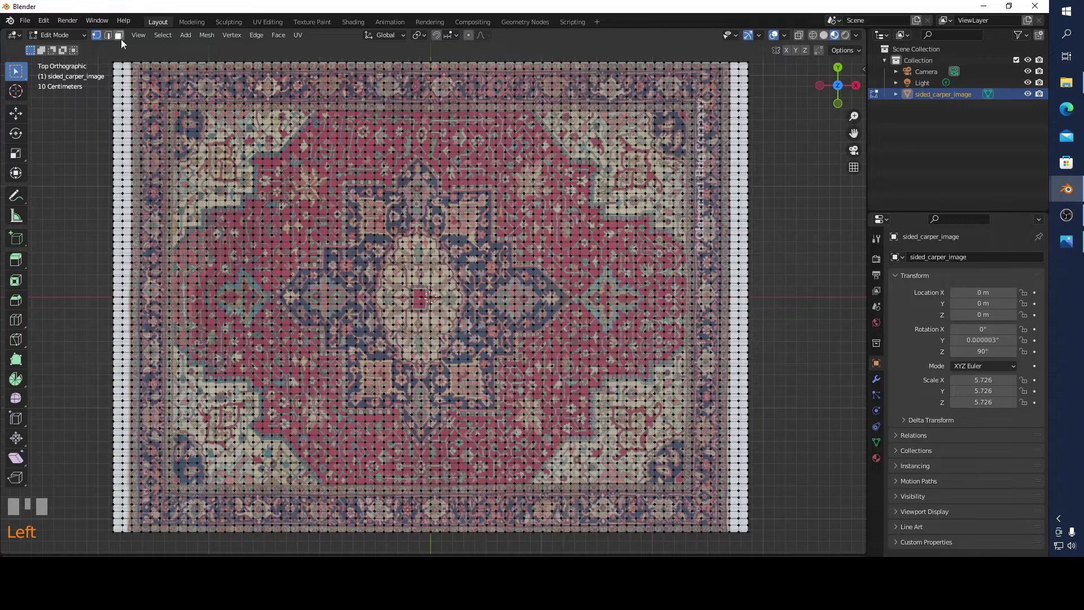
{"action": "left_click", "coordinate": [119, 35]}
{"action": "scroll", "coordinate": [173, 105], "scroll_direction": "down", "scroll_amount": 3}
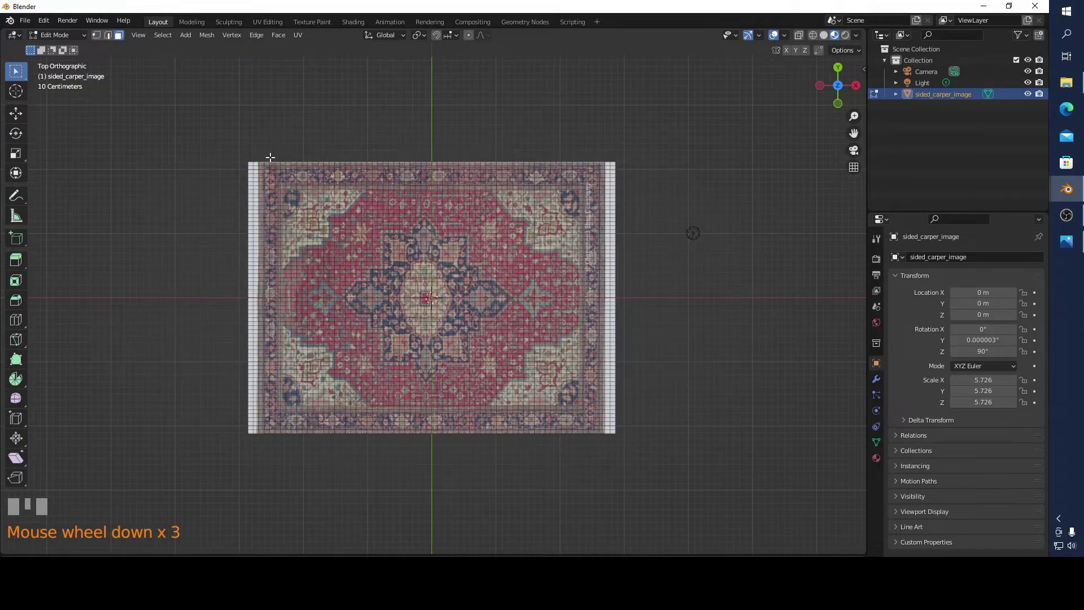
{"action": "scroll", "coordinate": [270, 157], "scroll_direction": "up", "scroll_amount": 2}
{"action": "mouse_move", "coordinate": [185, 93]}
{"action": "left_mouse_down"}
{"action": "mouse_move", "coordinate": [227, 222]}
{"action": "mouse_move", "coordinate": [605, 518]}
{"action": "left_mouse_up"}
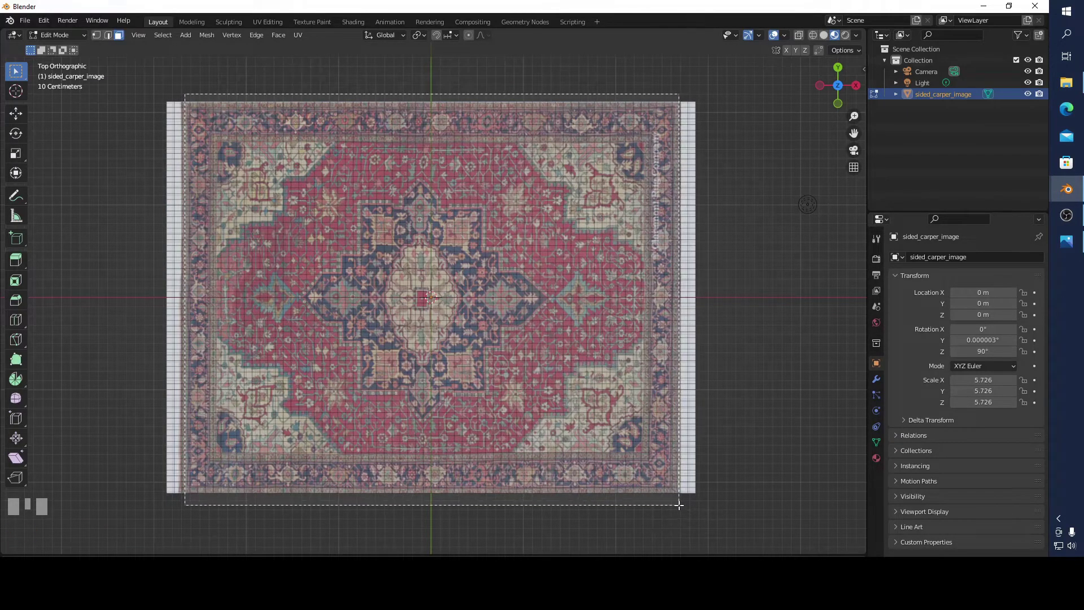
{"action": "left_click_drag", "start_coordinate": [605, 518], "coordinate": [679, 504]}
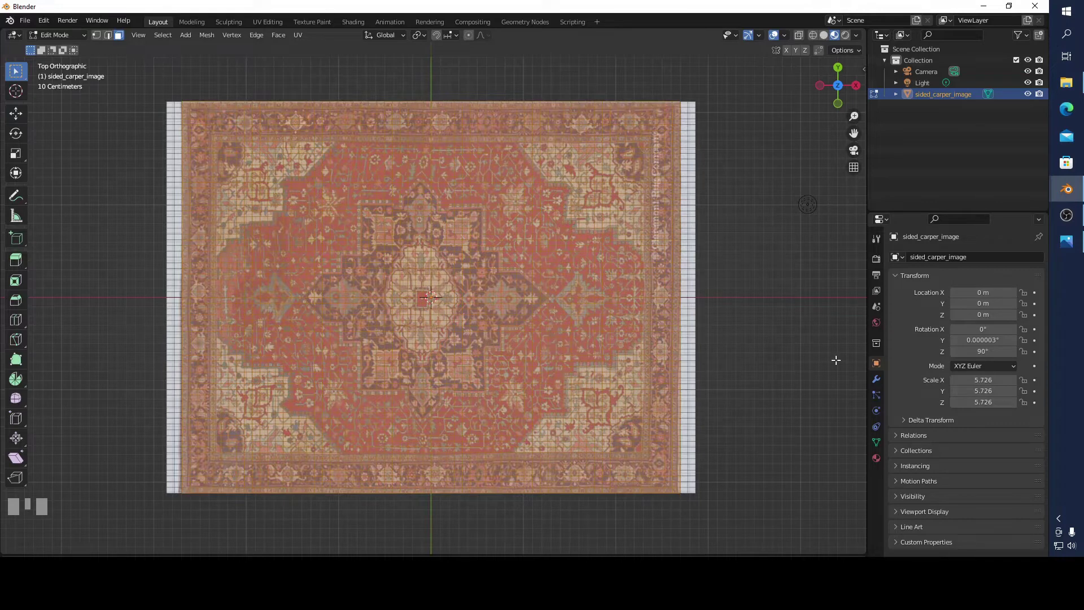
Create a vertex group named 'inner' and assign the selected inner faces to it.
{"action": "left_click", "coordinate": [876, 443]}
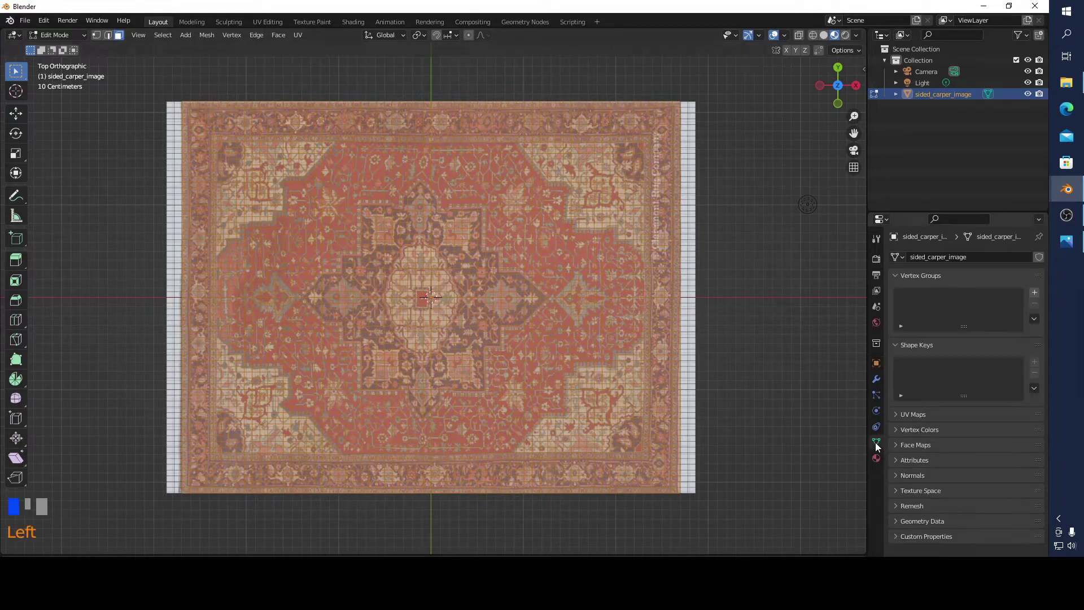
{"action": "left_click", "coordinate": [1032, 292]}
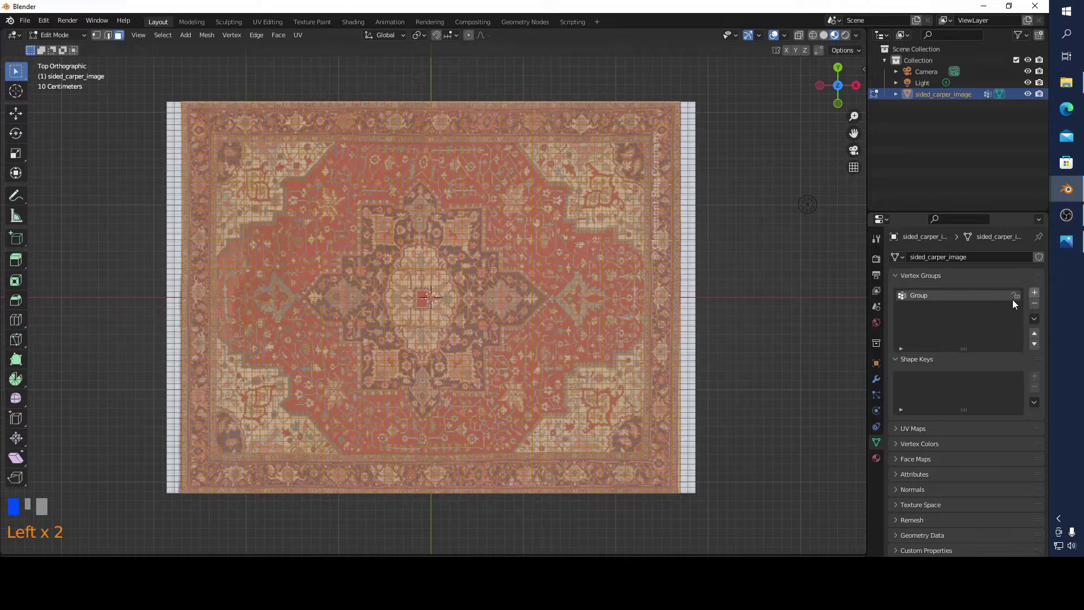
{"action": "double_click", "coordinate": [959, 294]}
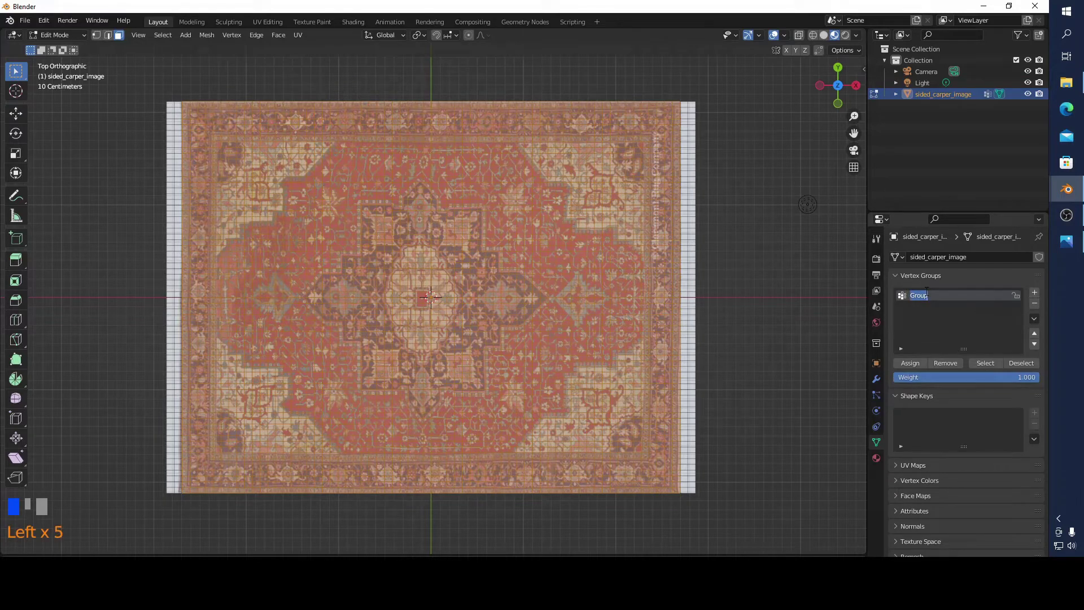
{"action": "type", "text": "inner"}
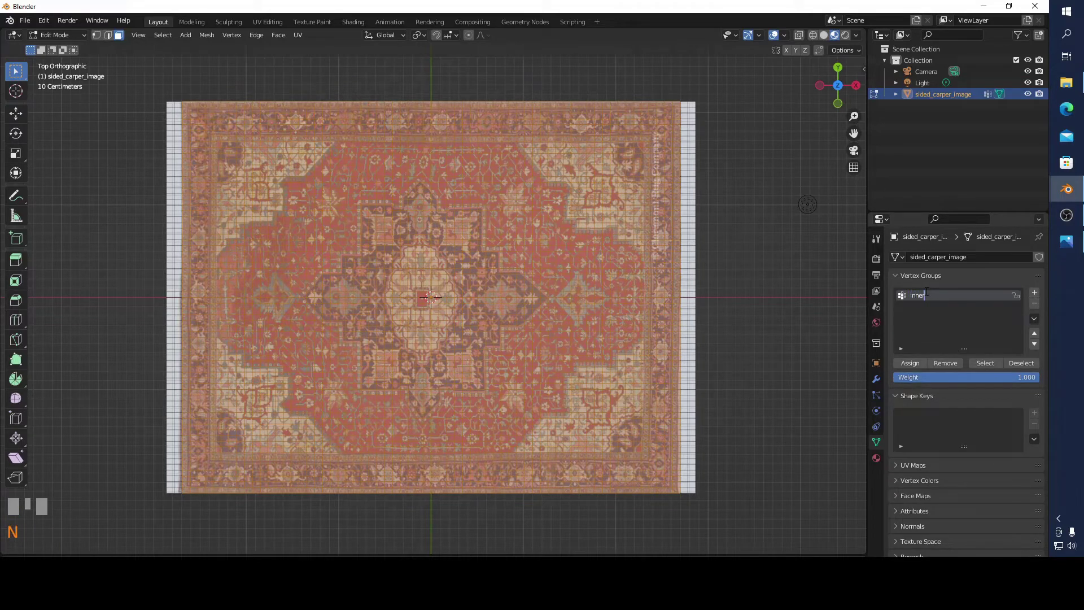
{"action": "type", "text": " side"}
{"action": "key", "text": "BackSpace"}
{"action": "key", "text": "BackSpace"}
{"action": "key", "text": "BackSpace"}
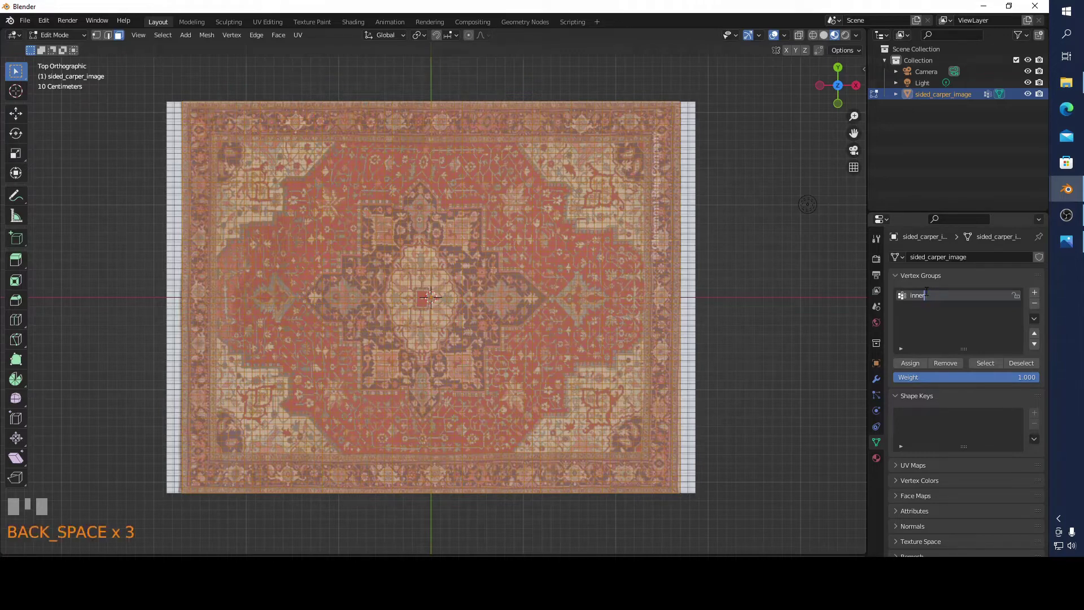
{"action": "left_click", "coordinate": [903, 361]}
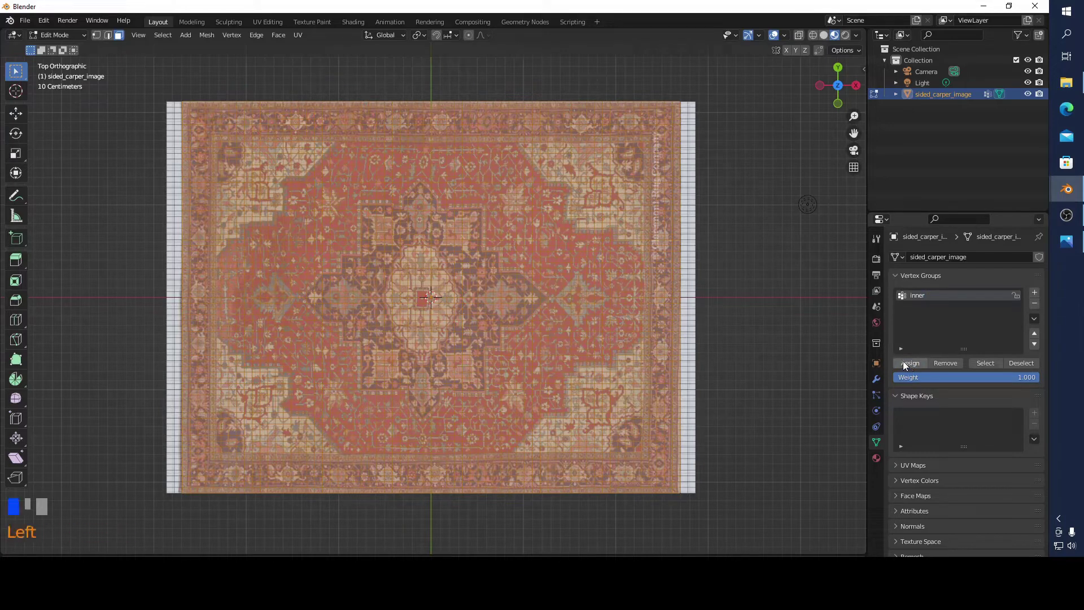
Invert the selection and assign the side strips to a new vertex group 'side'.
{"action": "left_click", "coordinate": [165, 37]}
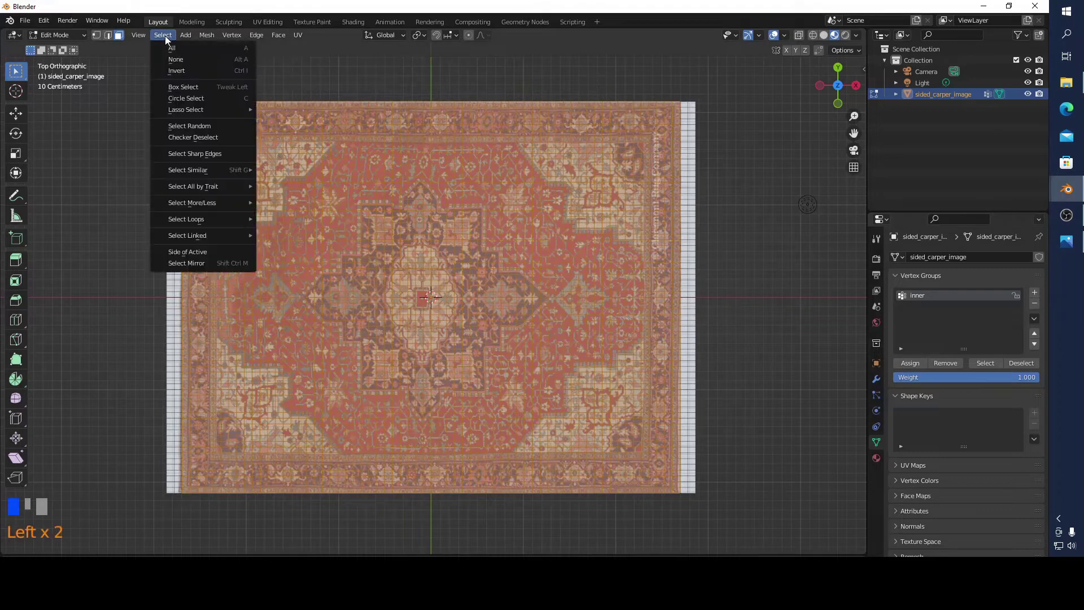
{"action": "left_click", "coordinate": [181, 70]}
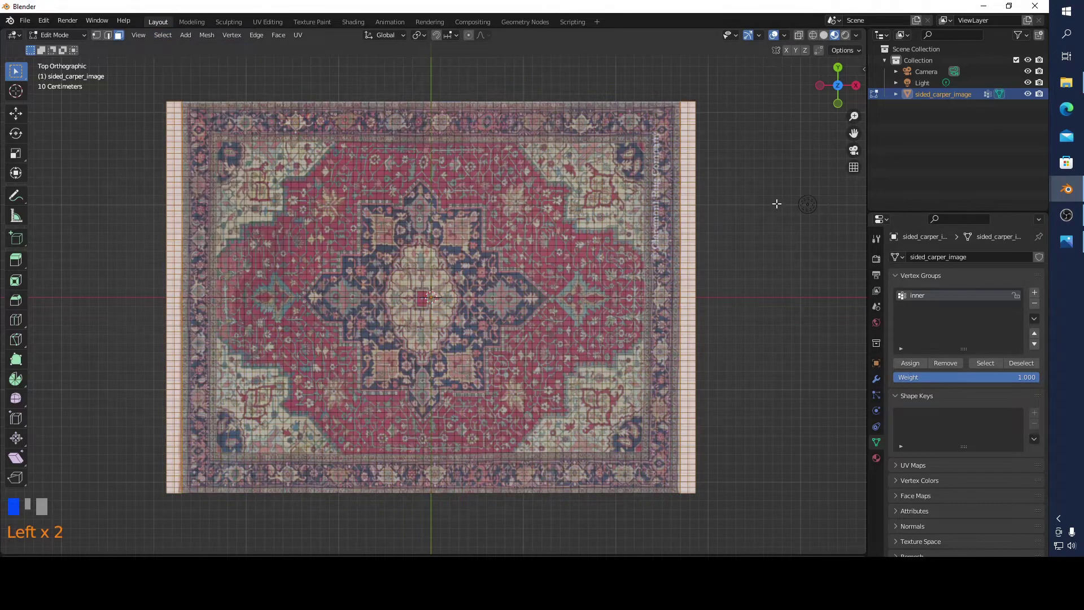
{"action": "left_click", "coordinate": [1035, 292]}
{"action": "left_click", "coordinate": [935, 308]}
{"action": "double_click", "coordinate": [935, 308]}
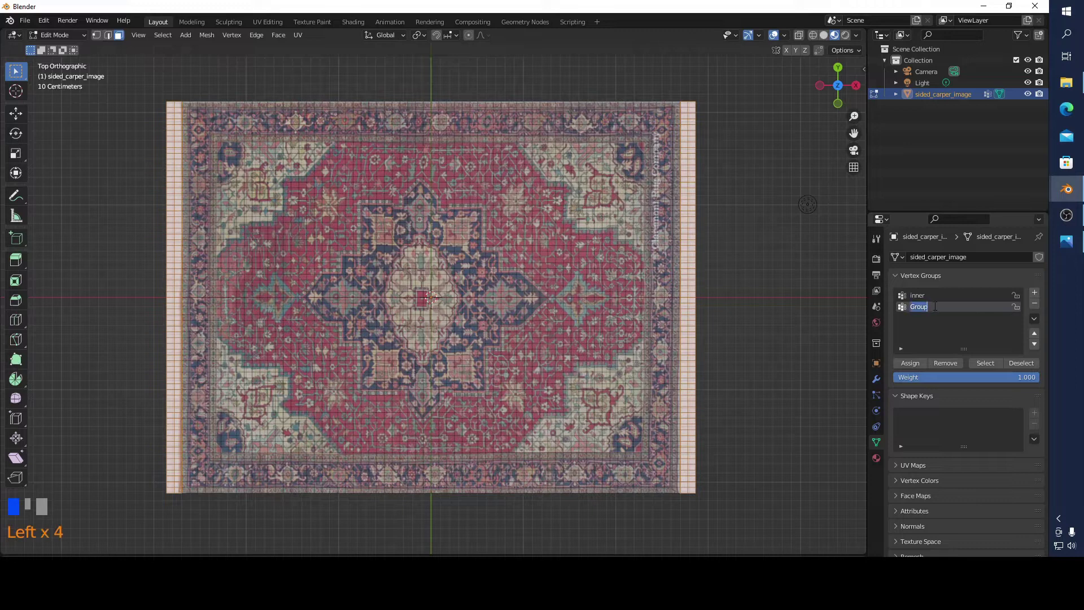
{"action": "type", "text": "s"}
{"action": "type", "text": "ide"}
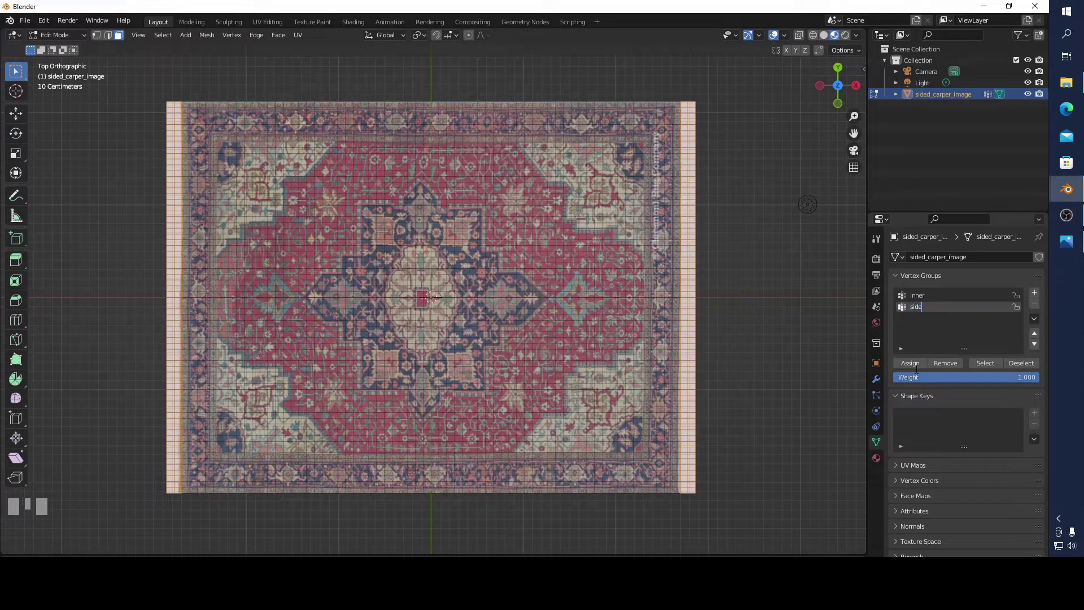
{"action": "left_click", "coordinate": [913, 365]}
Invert the selection back to the inner faces and add a particle system named 'inner'.
{"action": "left_click", "coordinate": [159, 36]}
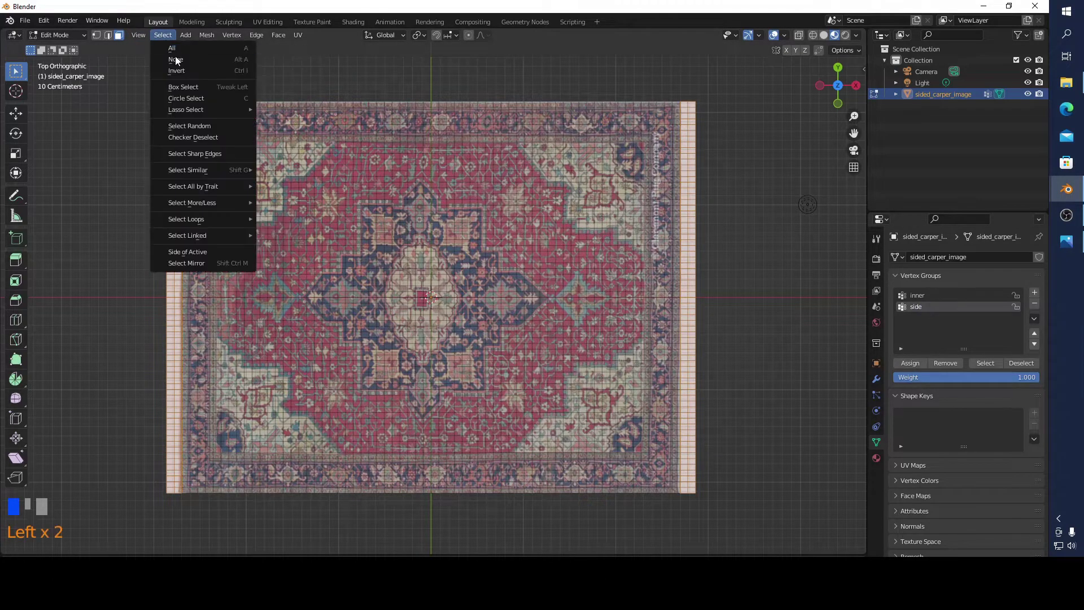
{"action": "left_click", "coordinate": [180, 70]}
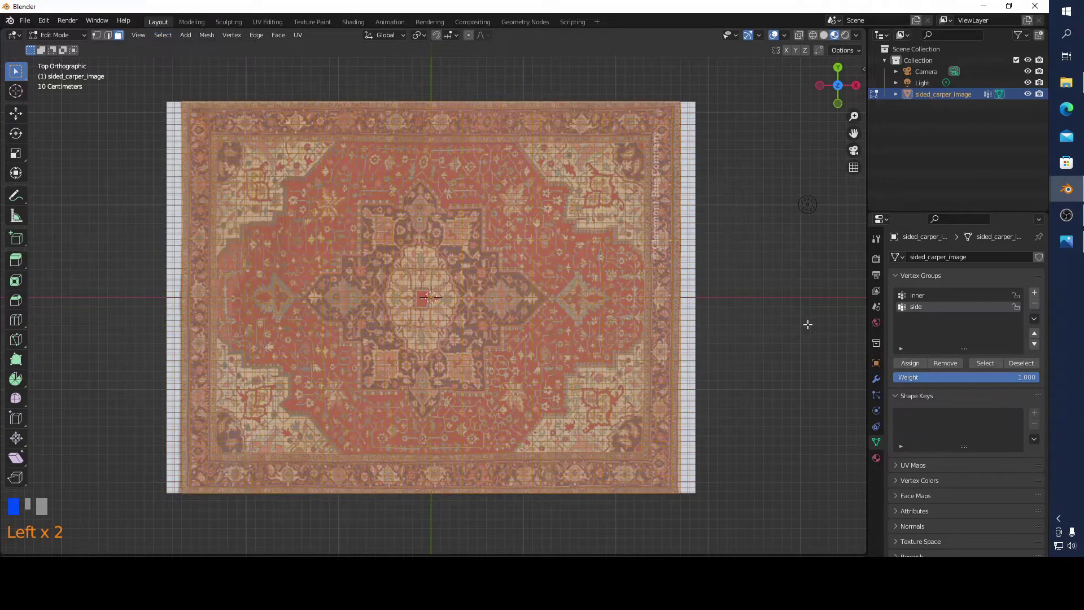
{"action": "left_click", "coordinate": [877, 379]}
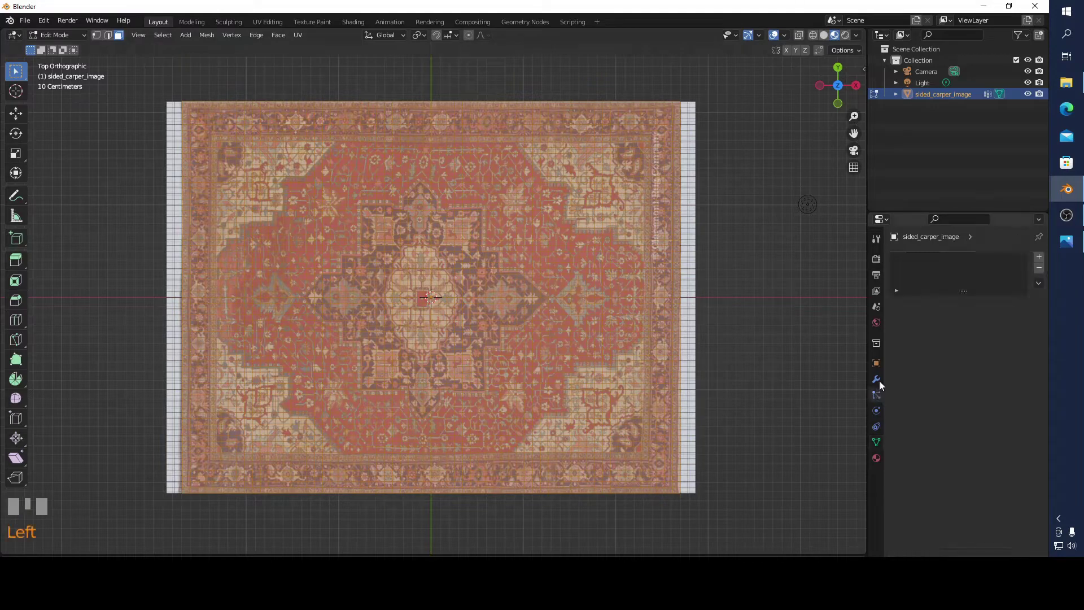
{"action": "left_click", "coordinate": [1039, 257]}
{"action": "double_click", "coordinate": [950, 259]}
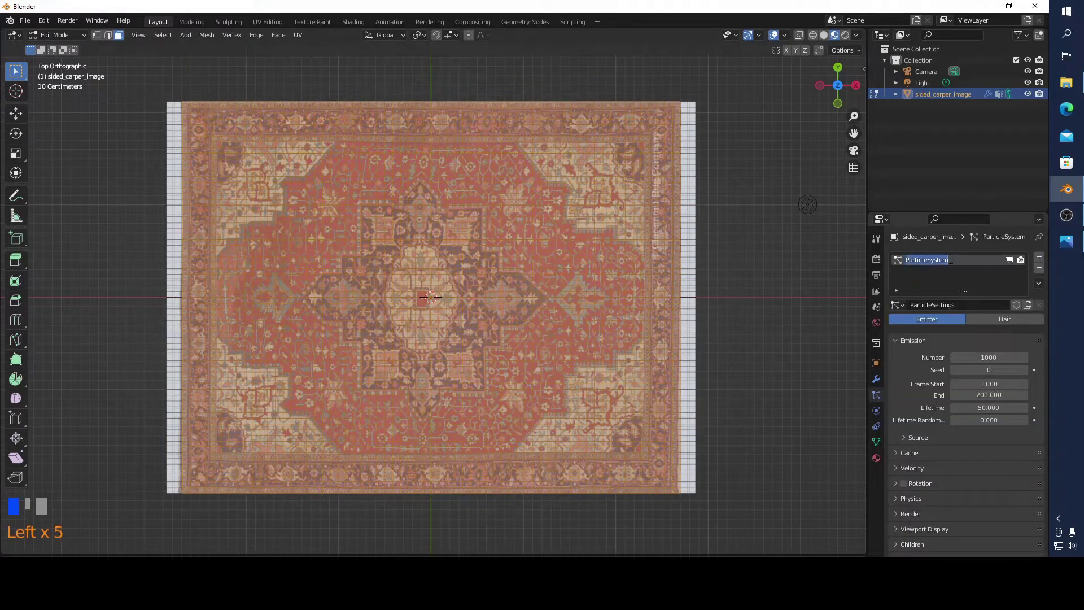
{"action": "type", "text": "inner"}
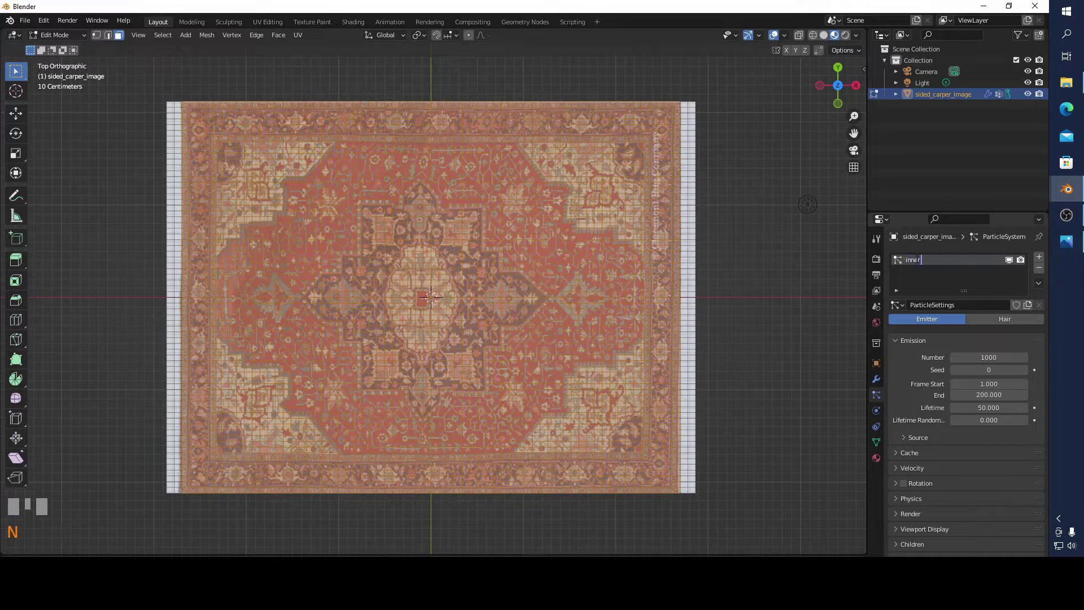
{"action": "type", "text": " moti"}
{"action": "key", "text": "BackSpace"}
{"action": "key", "text": "BackSpace"}
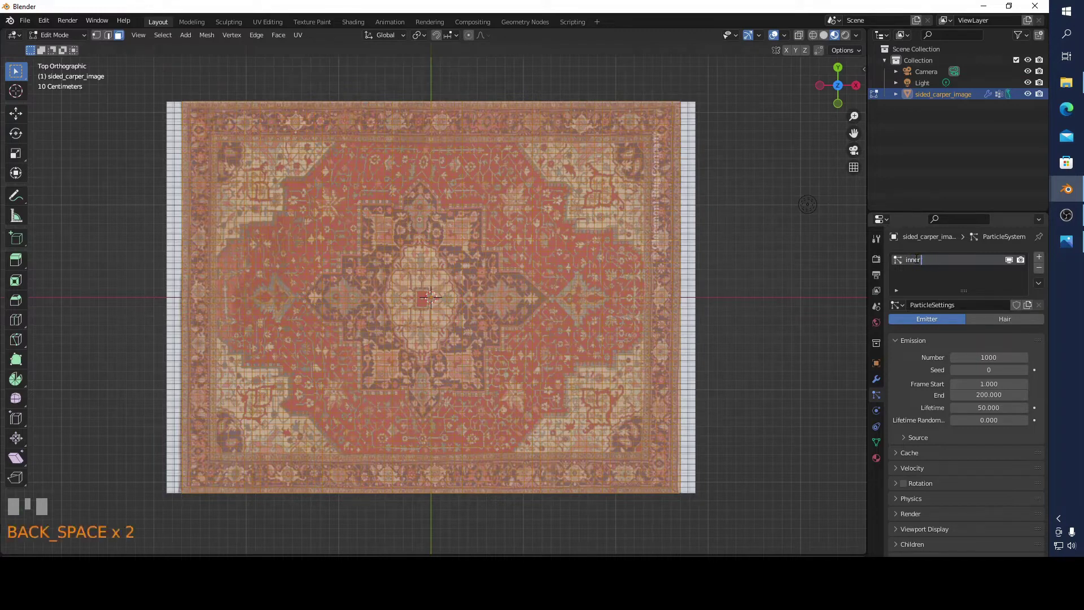
Make the particle system hair, leave Edit Mode, and adjust the hair length.
{"action": "left_click", "coordinate": [1002, 318]}
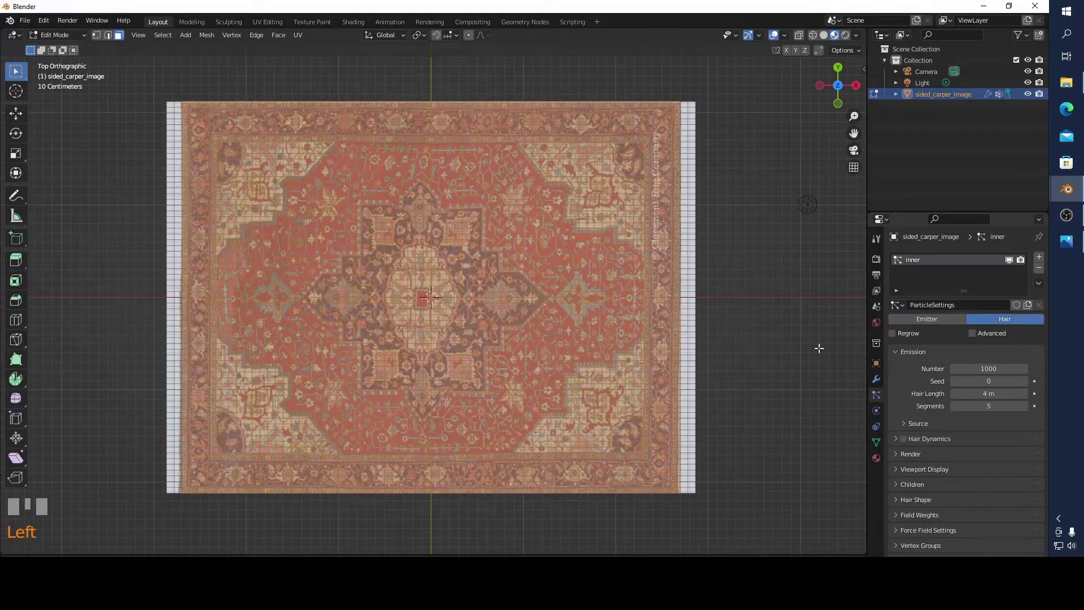
{"action": "middle_click_drag", "start_coordinate": [813, 345], "coordinate": [797, 249]}
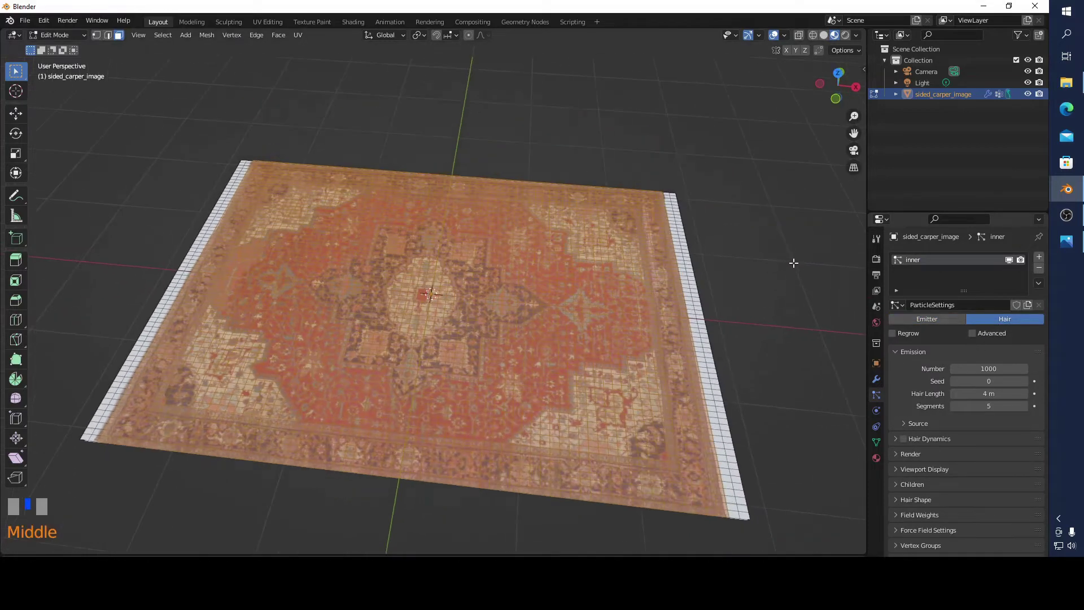
{"action": "scroll", "coordinate": [941, 461], "scroll_direction": "up", "scroll_amount": 1}
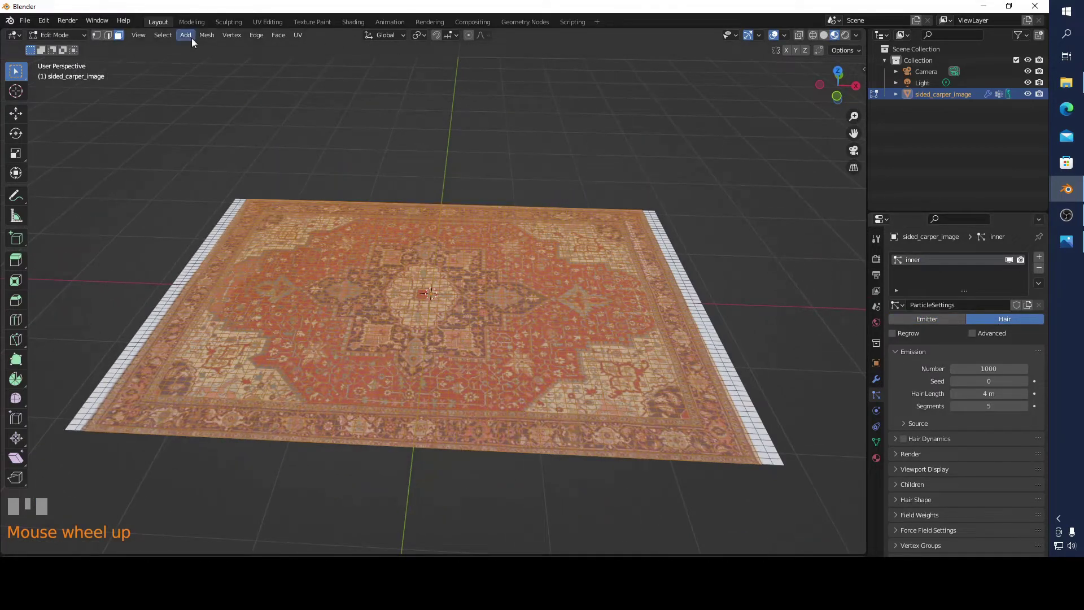
{"action": "key", "text": "Tab"}
{"action": "scroll", "coordinate": [683, 237], "scroll_direction": "down", "scroll_amount": 6}
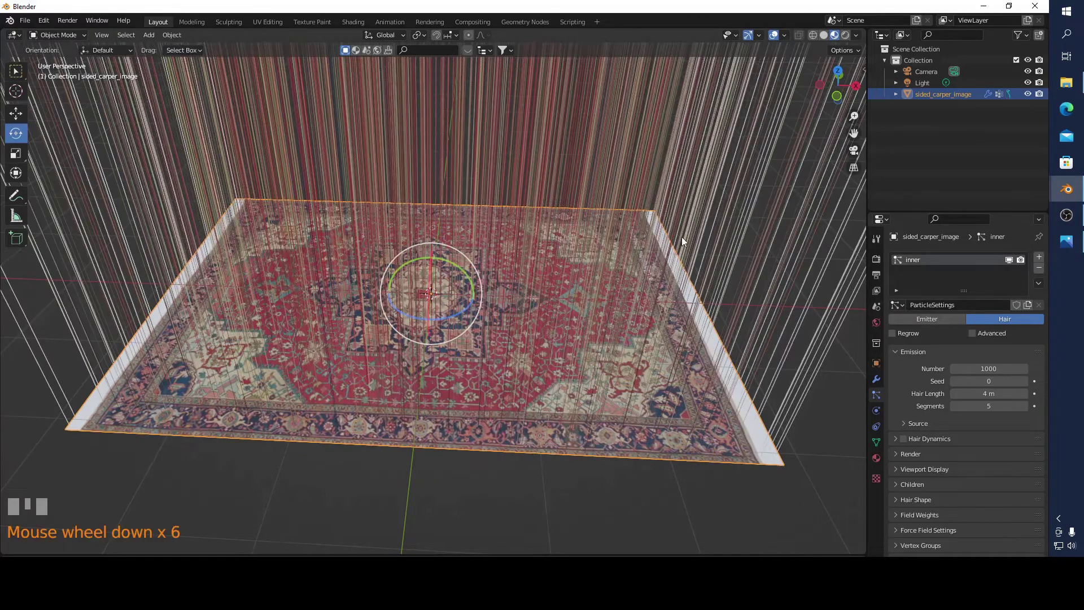
{"action": "scroll", "coordinate": [652, 237], "scroll_direction": "down", "scroll_amount": 4}
{"action": "left_click", "coordinate": [1000, 391]}
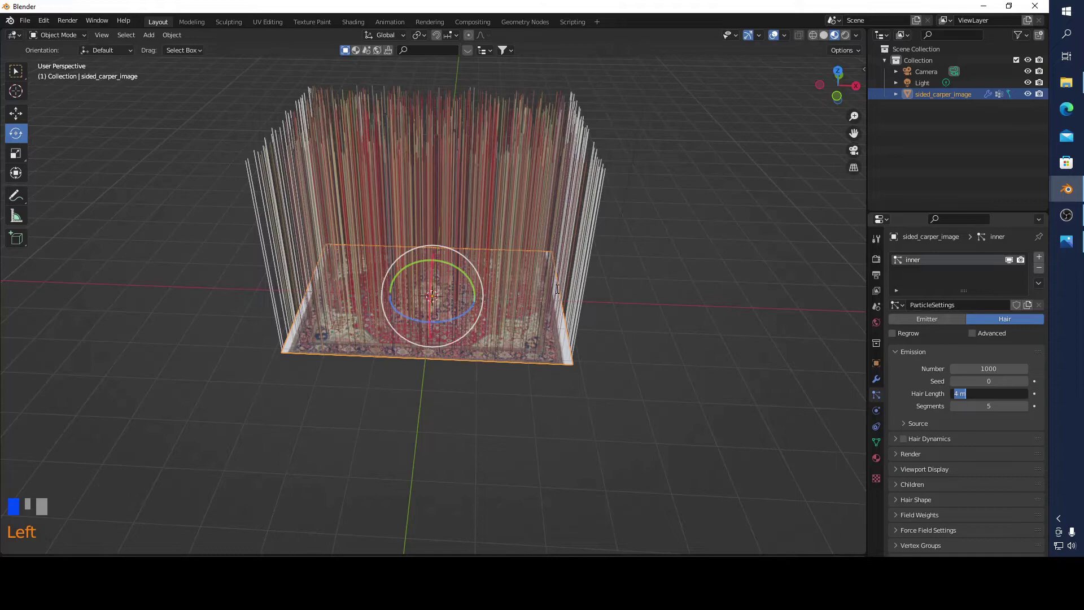
{"action": "key", "text": "Return"}
{"action": "mouse_move", "coordinate": [616, 349]}
{"action": "middle_mouse_down"}
{"action": "mouse_move", "coordinate": [569, 333]}
{"action": "mouse_move", "coordinate": [577, 307]}
{"action": "middle_mouse_up"}
{"action": "scroll", "coordinate": [559, 307], "scroll_direction": "up", "scroll_amount": 4}
{"action": "scroll", "coordinate": [961, 498], "scroll_direction": "down", "scroll_amount": 1}
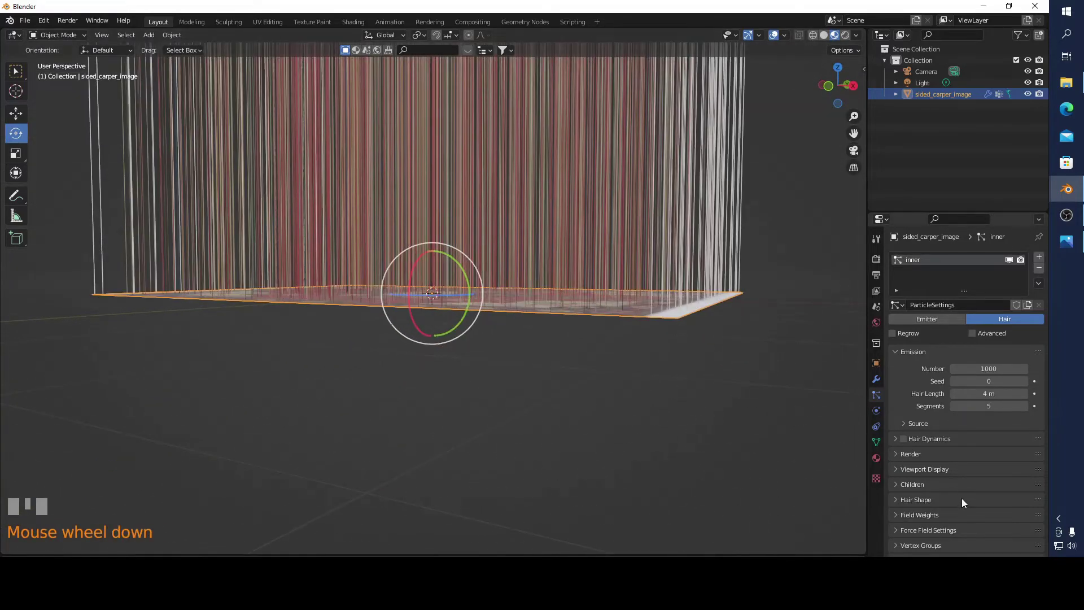
{"action": "scroll", "coordinate": [943, 527], "scroll_direction": "down", "scroll_amount": 4}
Use the 'inner' vertex group for hair density and shorten the hair to 0.05 m.
{"action": "left_click", "coordinate": [916, 543]}
{"action": "scroll", "coordinate": [931, 526], "scroll_direction": "down", "scroll_amount": 6}
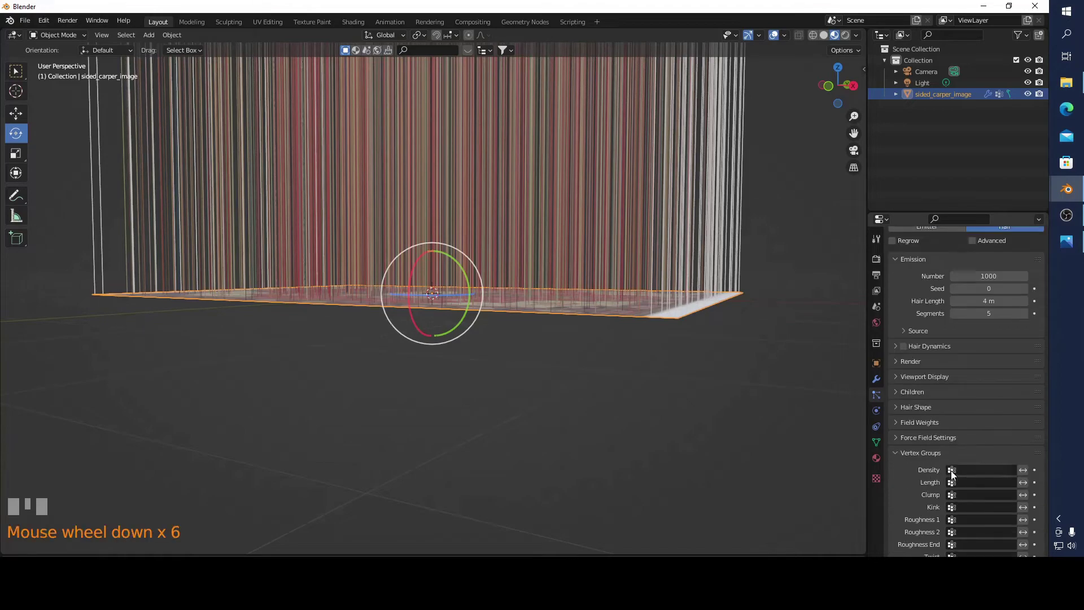
{"action": "scroll", "coordinate": [953, 458], "scroll_direction": "down", "scroll_amount": 6}
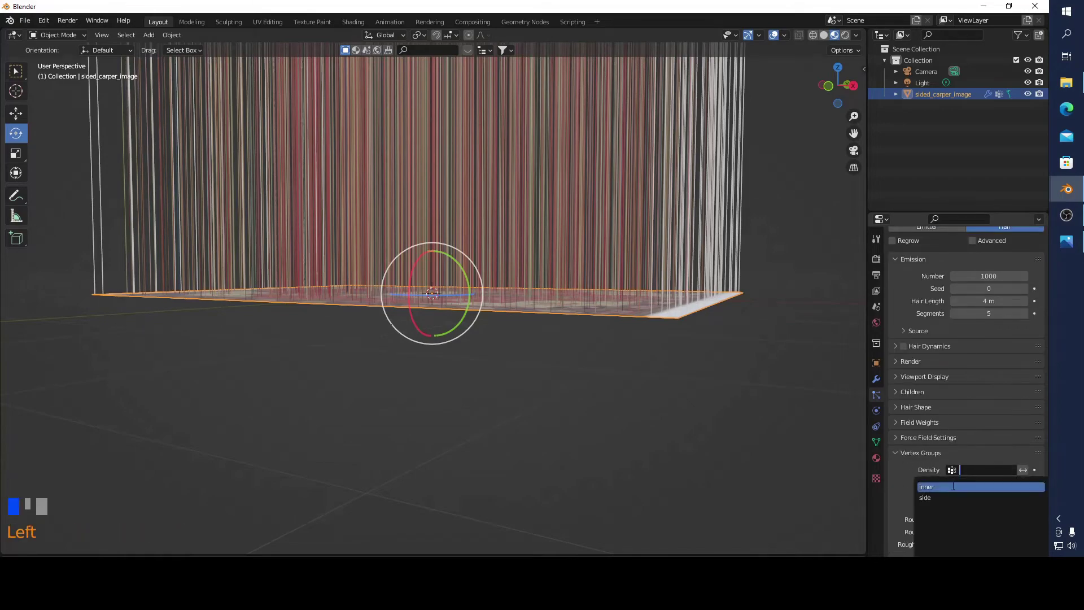
{"action": "left_click", "coordinate": [953, 486]}
{"action": "mouse_move", "coordinate": [737, 390]}
{"action": "middle_mouse_down"}
{"action": "mouse_move", "coordinate": [738, 401]}
{"action": "mouse_move", "coordinate": [632, 345]}
{"action": "mouse_move", "coordinate": [644, 351]}
{"action": "middle_mouse_up"}
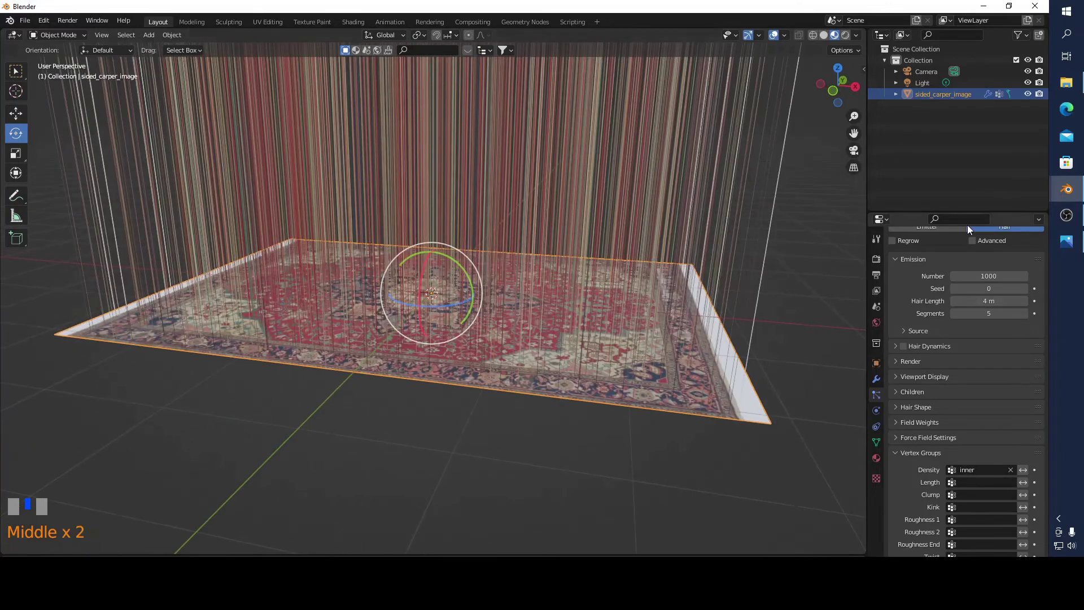
{"action": "left_click", "coordinate": [999, 300]}
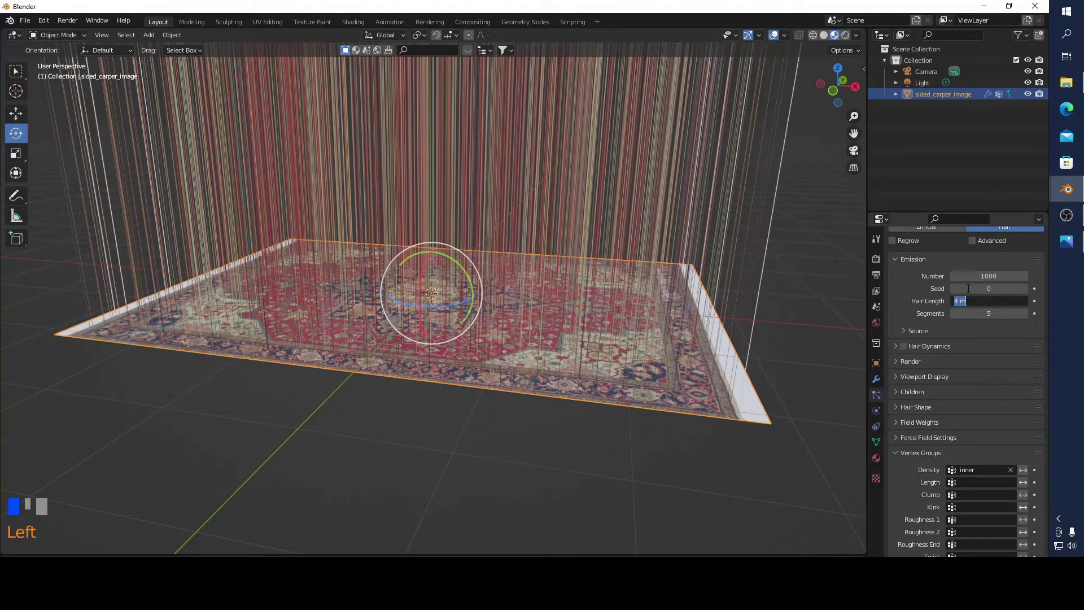
{"action": "type", "text": "0.05"}
{"action": "key", "text": "Return"}
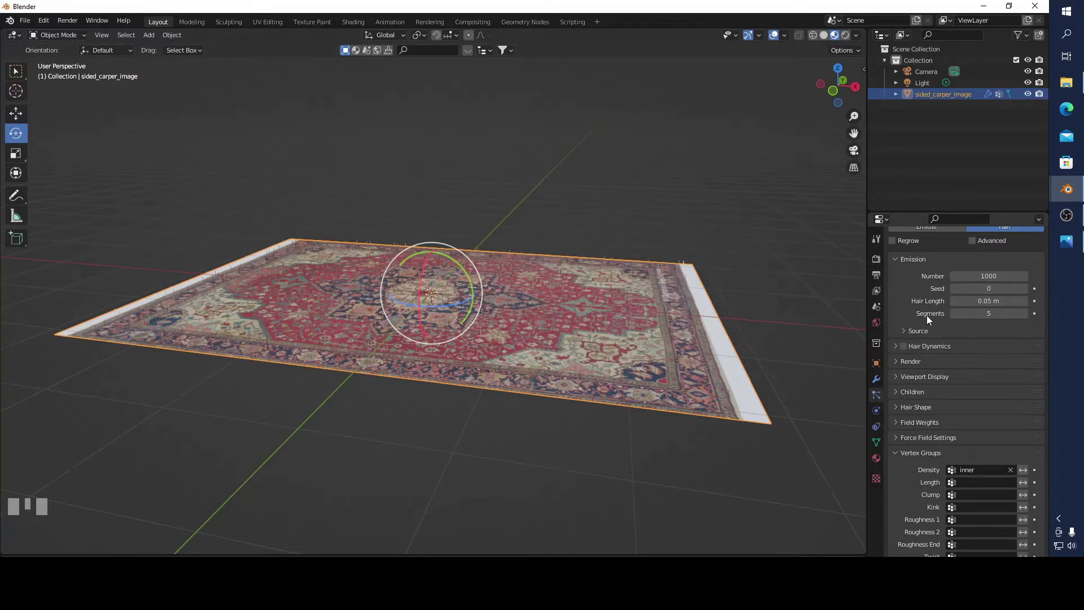
{"action": "scroll", "coordinate": [927, 315], "scroll_direction": "up", "scroll_amount": 4}
Switch the scene's render engine to Cycles.
{"action": "left_click", "coordinate": [876, 258]}
{"action": "left_click", "coordinate": [972, 257]}
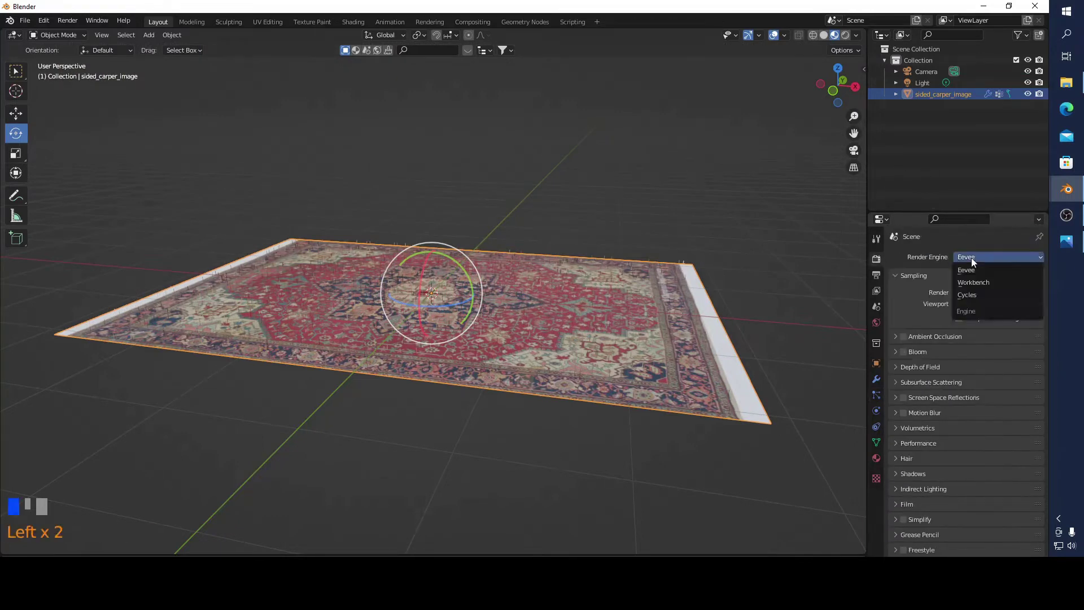
{"action": "left_click", "coordinate": [976, 292]}
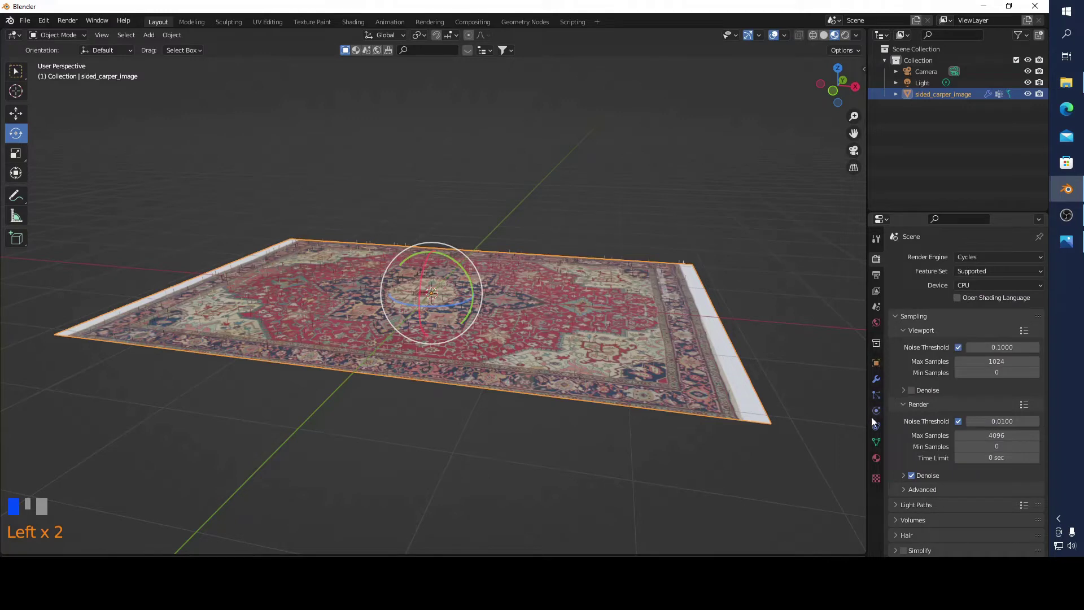
Enable Advanced particle options and give the hair Interpolated children.
{"action": "left_click", "coordinate": [876, 395]}
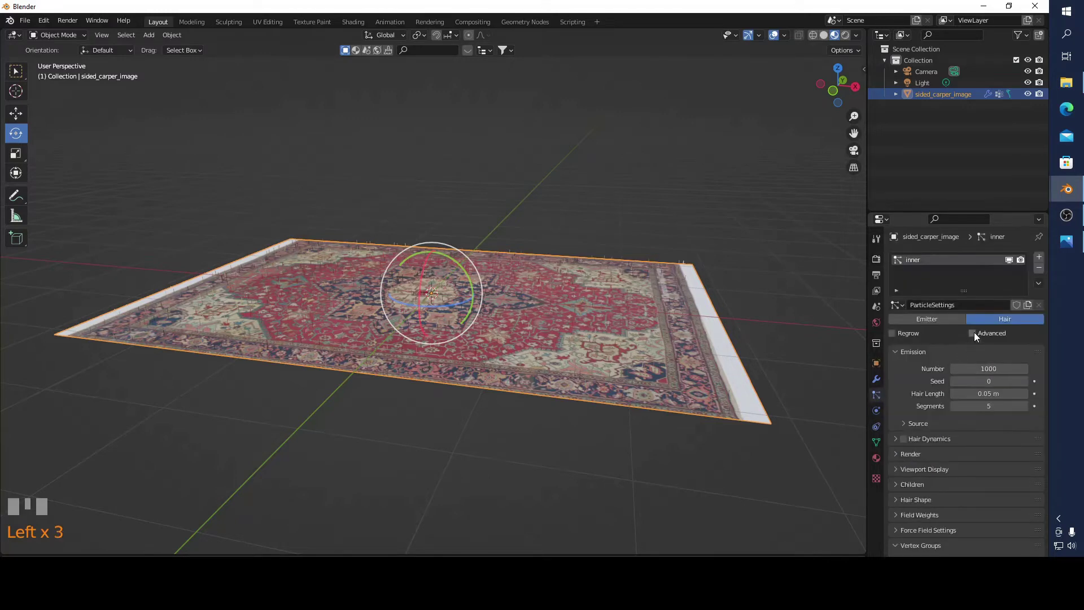
{"action": "left_click", "coordinate": [974, 333]}
{"action": "scroll", "coordinate": [953, 357], "scroll_direction": "down", "scroll_amount": 2}
{"action": "scroll", "coordinate": [936, 398], "scroll_direction": "down", "scroll_amount": 4}
{"action": "scroll", "coordinate": [890, 388], "scroll_direction": "down", "scroll_amount": 4}
{"action": "left_click", "coordinate": [897, 392]}
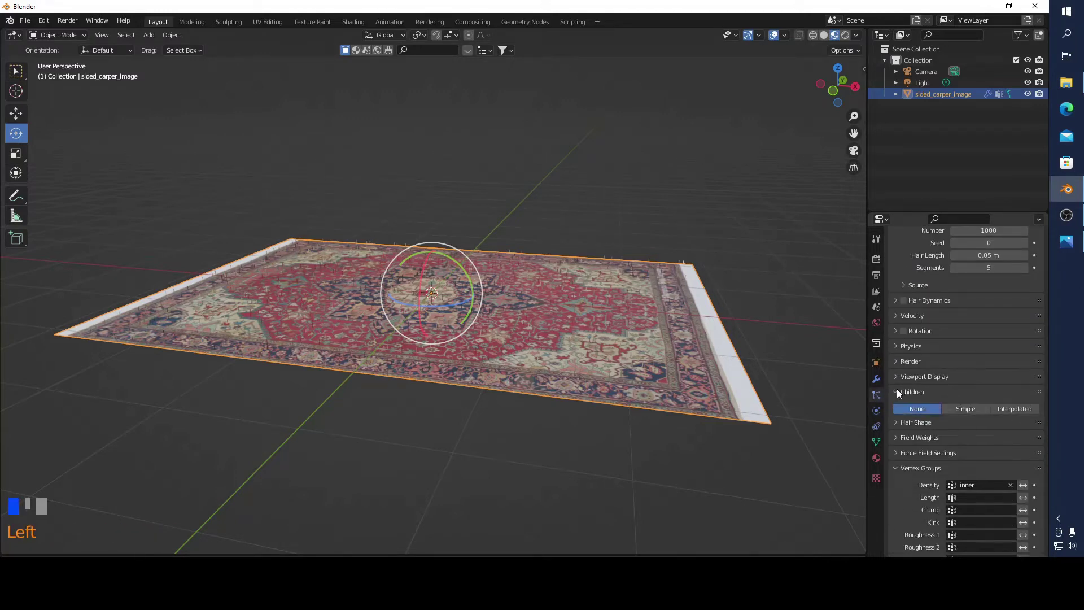
{"action": "left_click", "coordinate": [1004, 408]}
{"action": "scroll", "coordinate": [1004, 407], "scroll_direction": "down", "scroll_amount": 3}
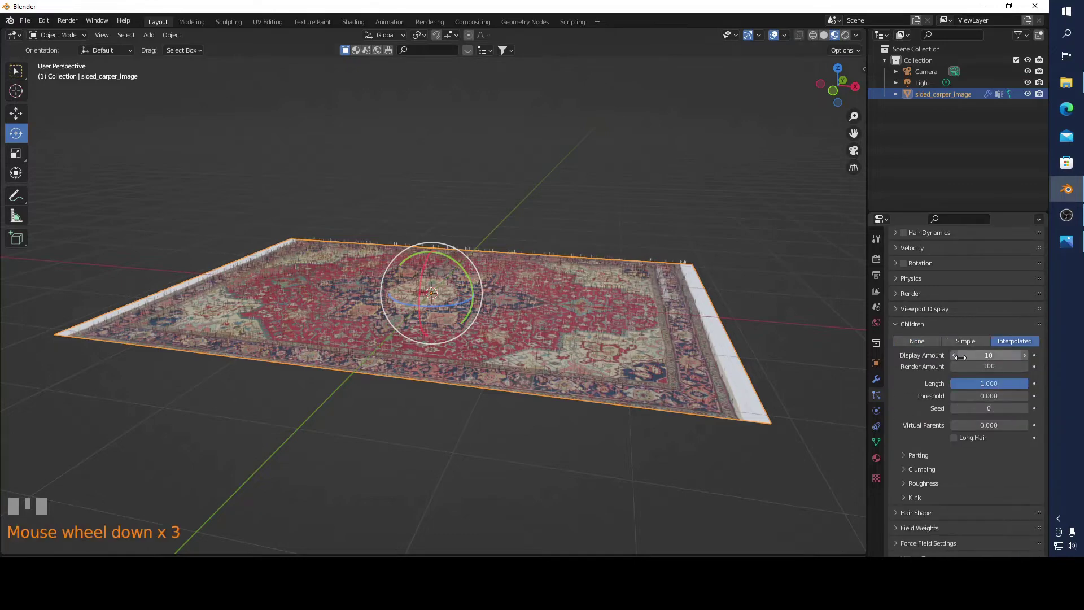
{"action": "middle_click_drag", "start_coordinate": [730, 343], "coordinate": [656, 337]}
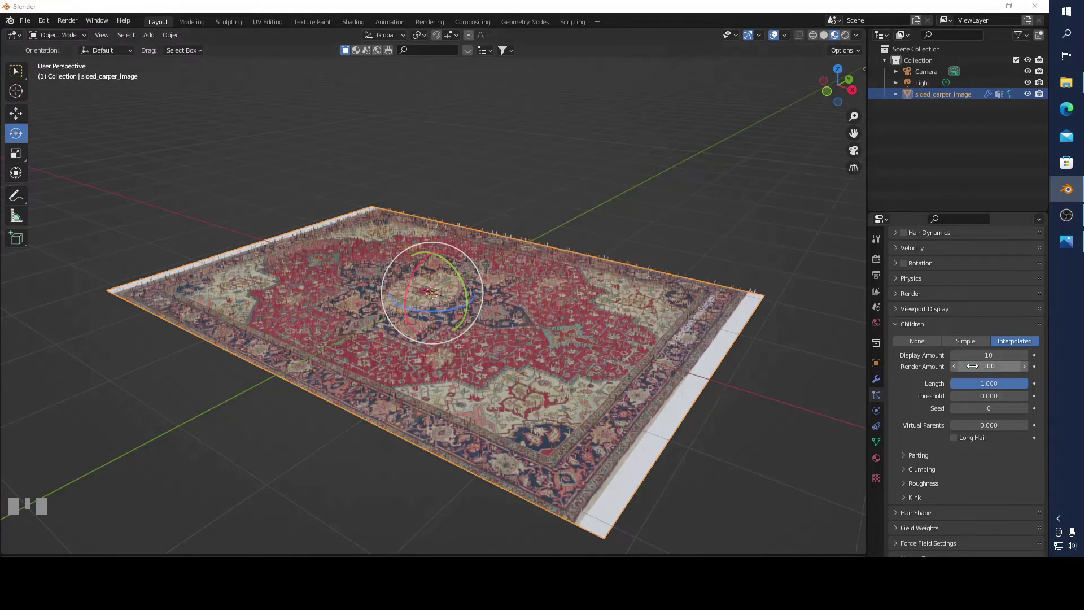
{"action": "left_click_drag", "start_coordinate": [989, 383], "coordinate": [989, 383]}
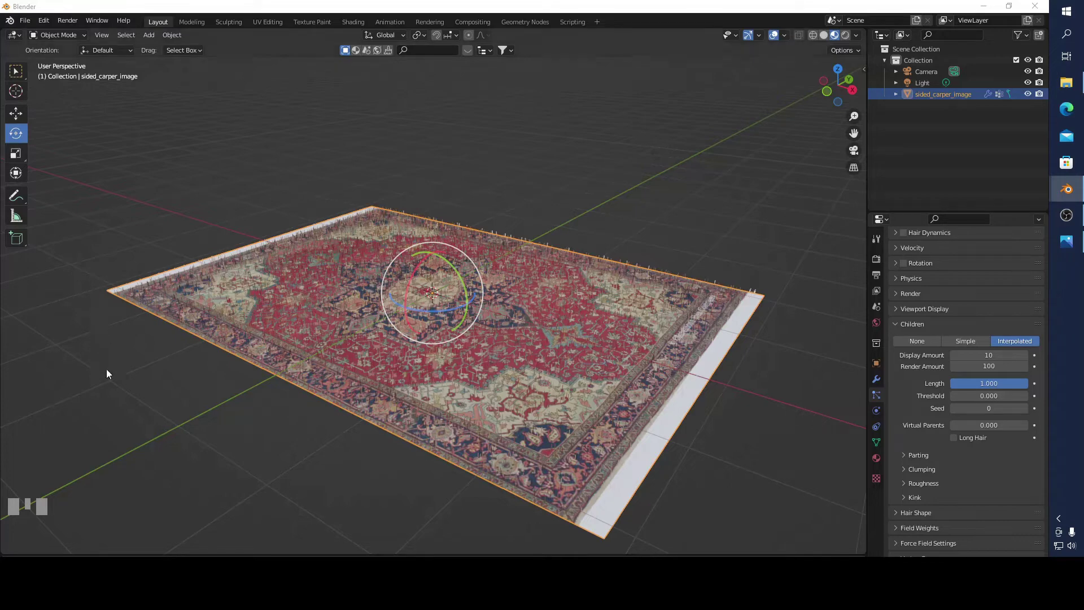
{"action": "scroll", "coordinate": [1008, 339], "scroll_direction": "up", "scroll_amount": 6}
{"action": "scroll", "coordinate": [993, 321], "scroll_direction": "up", "scroll_amount": 1}
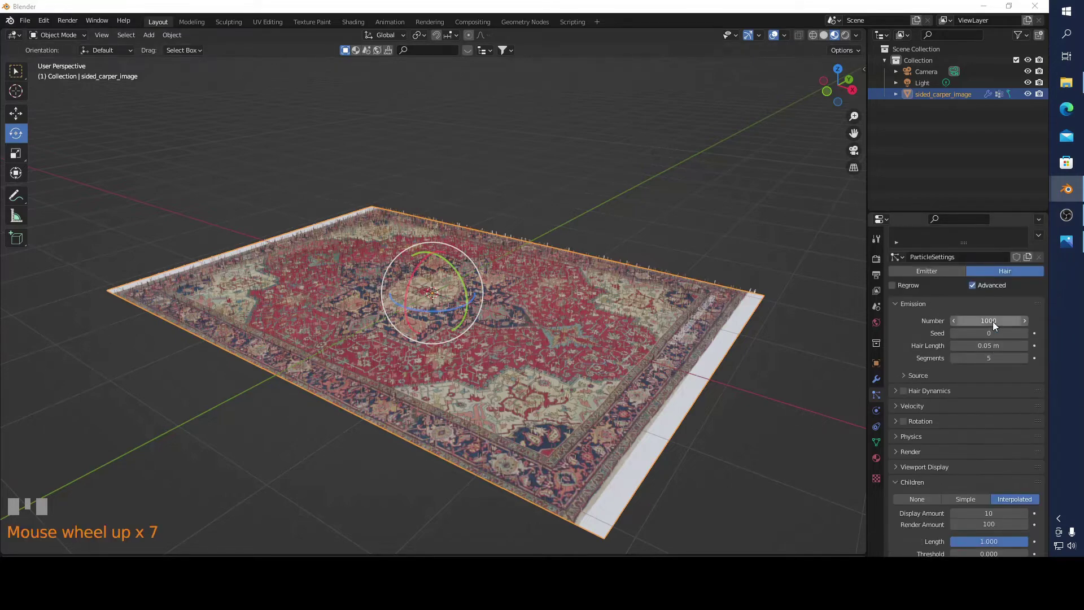
Set the hair emission Number to 3000 strands.
{"action": "left_click", "coordinate": [994, 321]}
{"action": "type", "text": "300"}
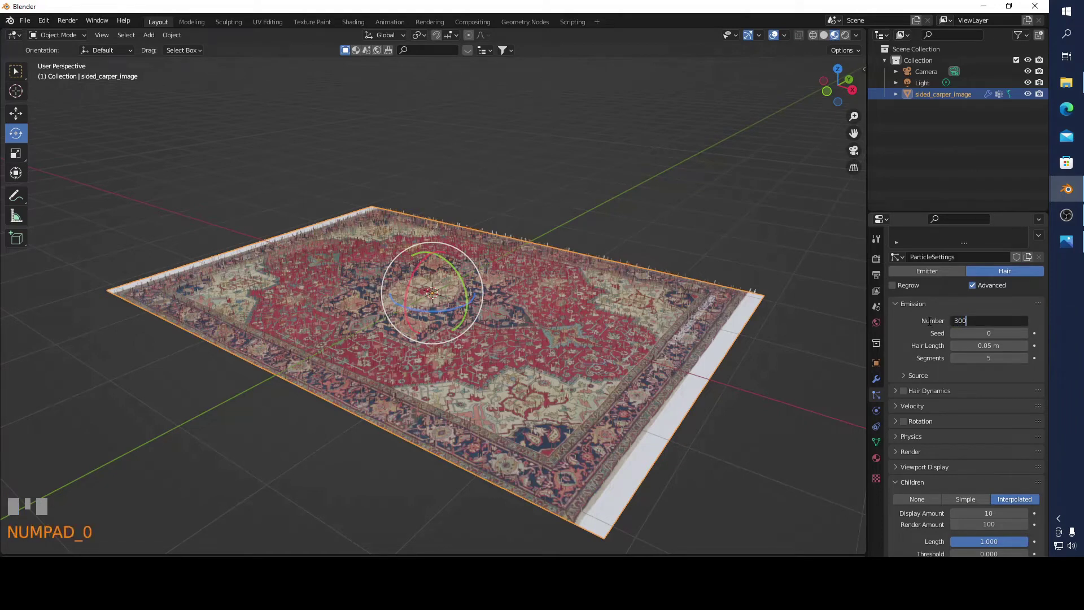
{"action": "type", "text": "0"}
{"action": "key", "text": "Return"}
{"action": "scroll", "coordinate": [940, 469], "scroll_direction": "down", "scroll_amount": 4}
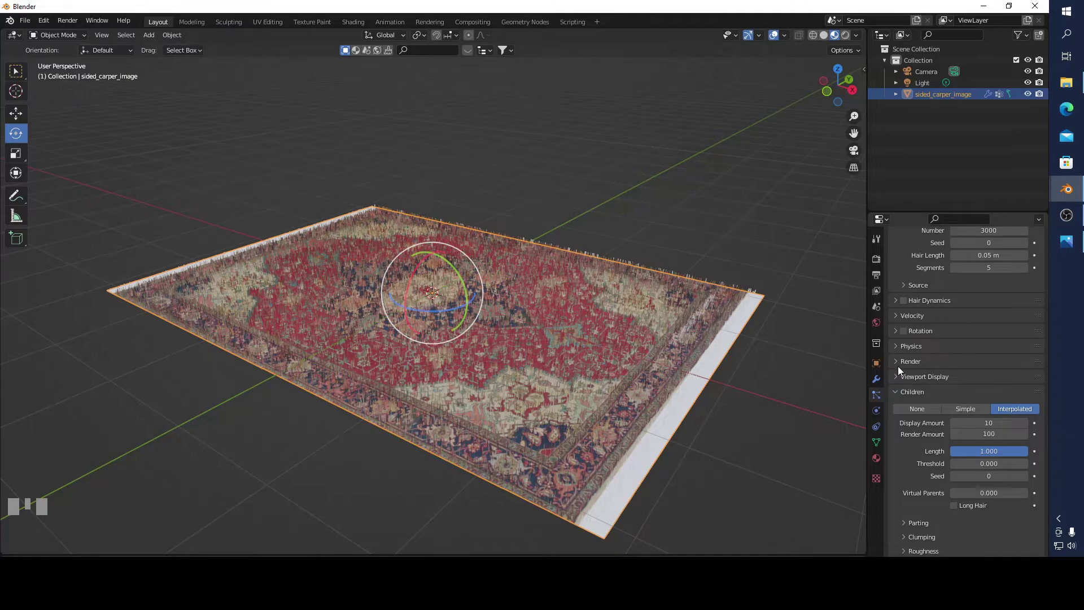
{"action": "scroll", "coordinate": [919, 355], "scroll_direction": "down", "scroll_amount": 7}
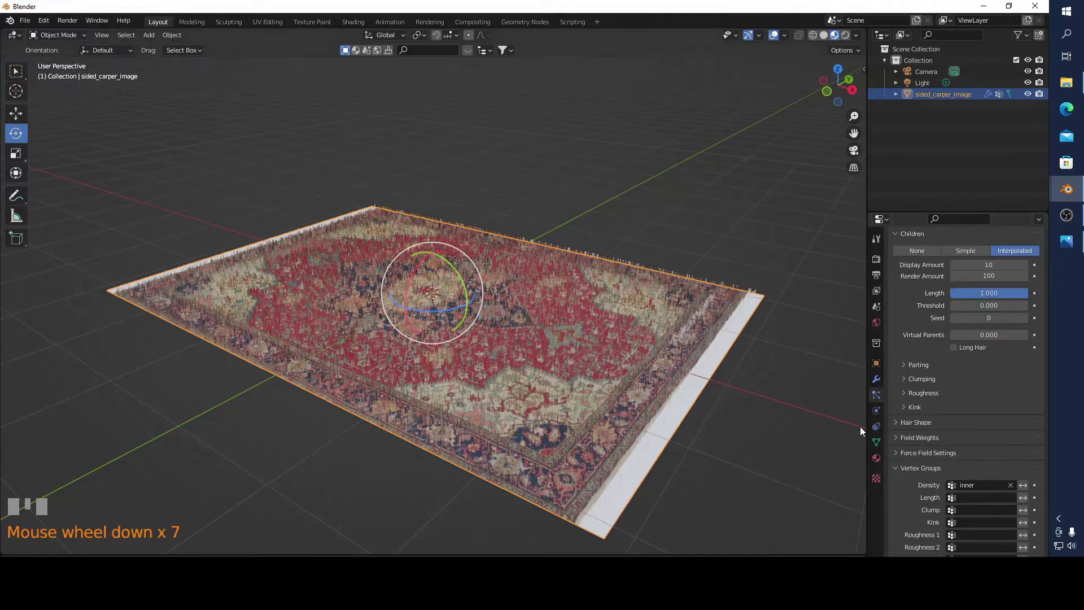
Set the hair strand diameter to 0.1 at both root and tip.
{"action": "left_click", "coordinate": [892, 421]}
{"action": "scroll", "coordinate": [978, 414], "scroll_direction": "down", "scroll_amount": 6}
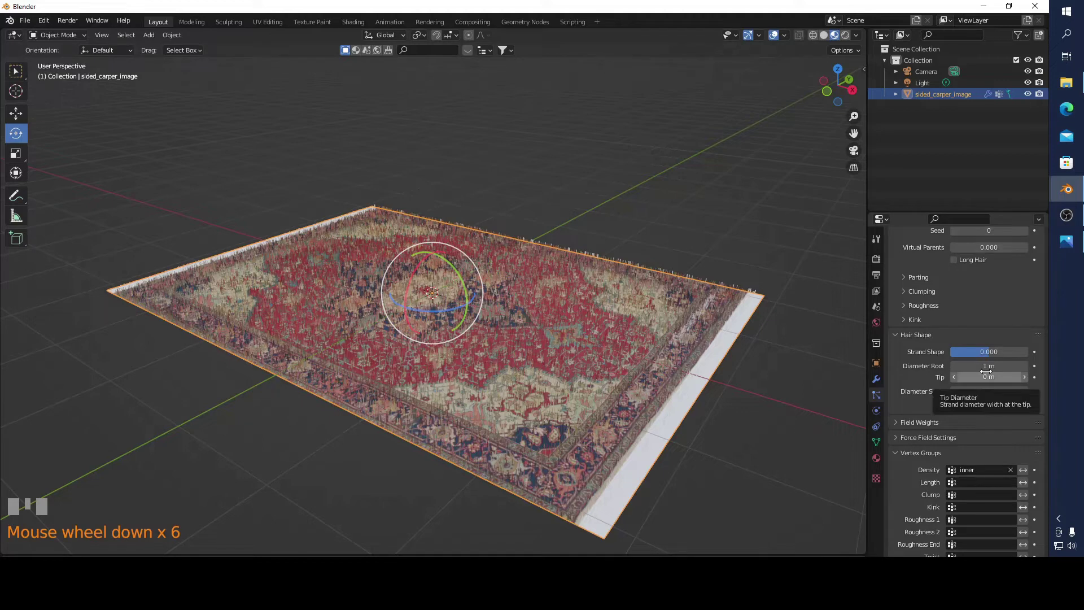
{"action": "left_click", "coordinate": [988, 366]}
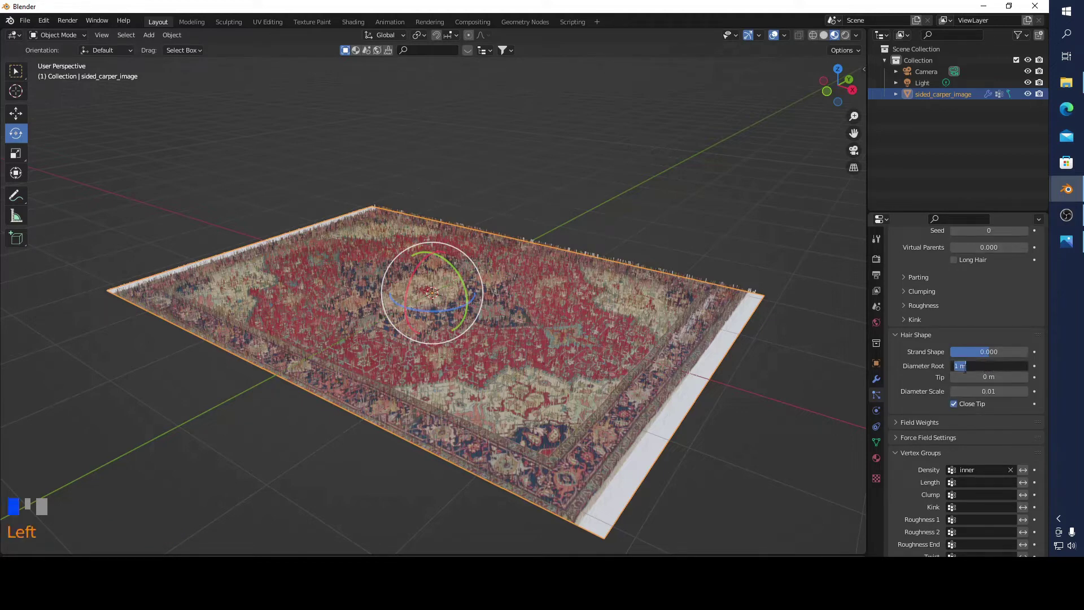
{"action": "type", "text": "0"}
{"action": "type", "text": ".1"}
{"action": "left_click", "coordinate": [989, 376]}
{"action": "type", "text": "0.1"}
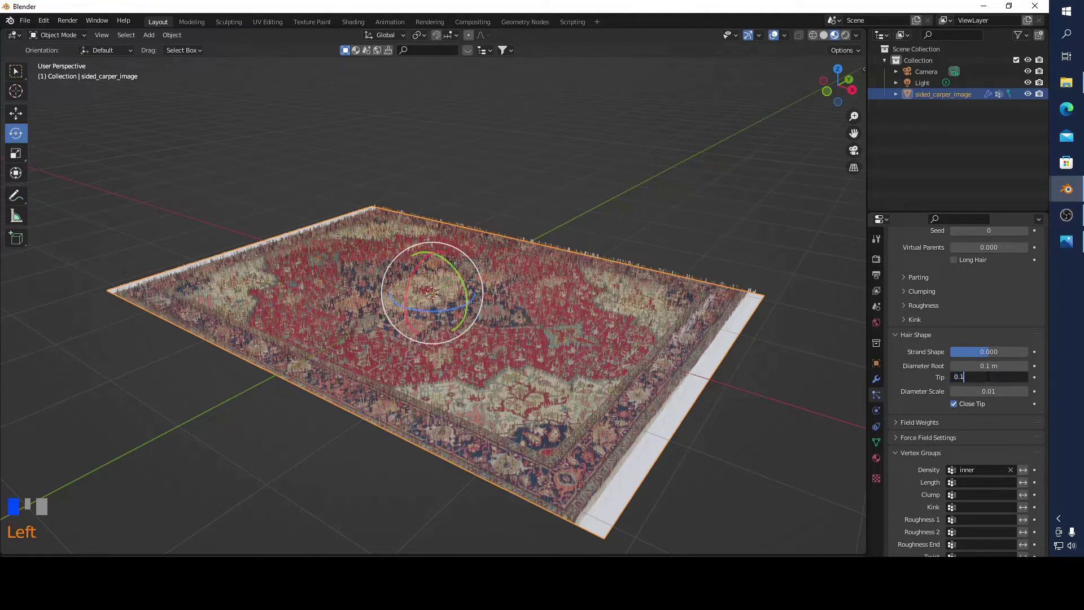
{"action": "left_click", "coordinate": [906, 319]}
Give the child hairs a Radial kink and preview the carpet in Rendered shading.
{"action": "left_click", "coordinate": [963, 336]}
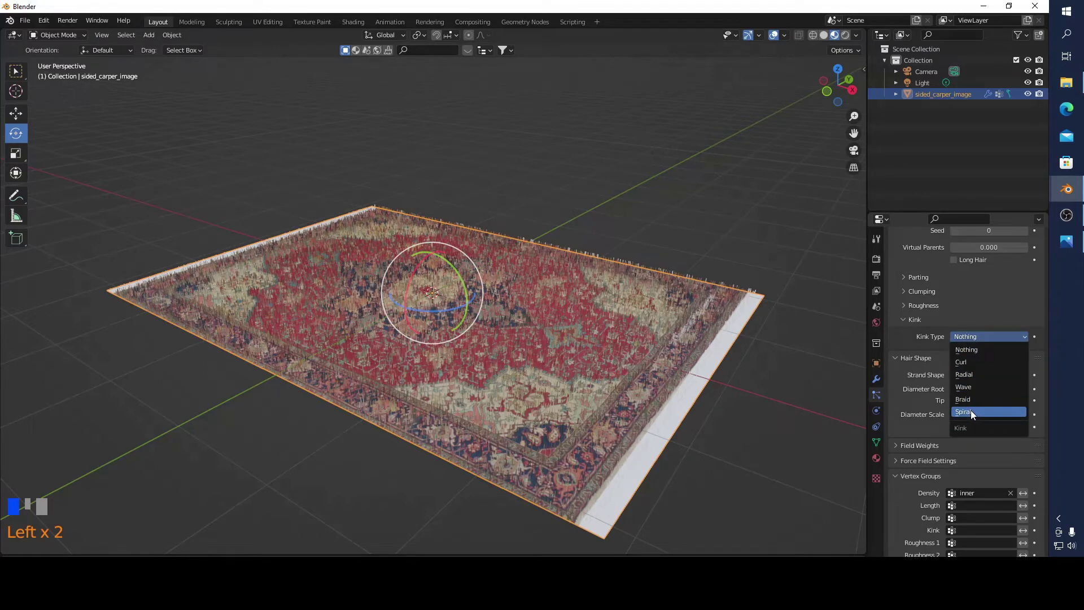
{"action": "left_click", "coordinate": [972, 373]}
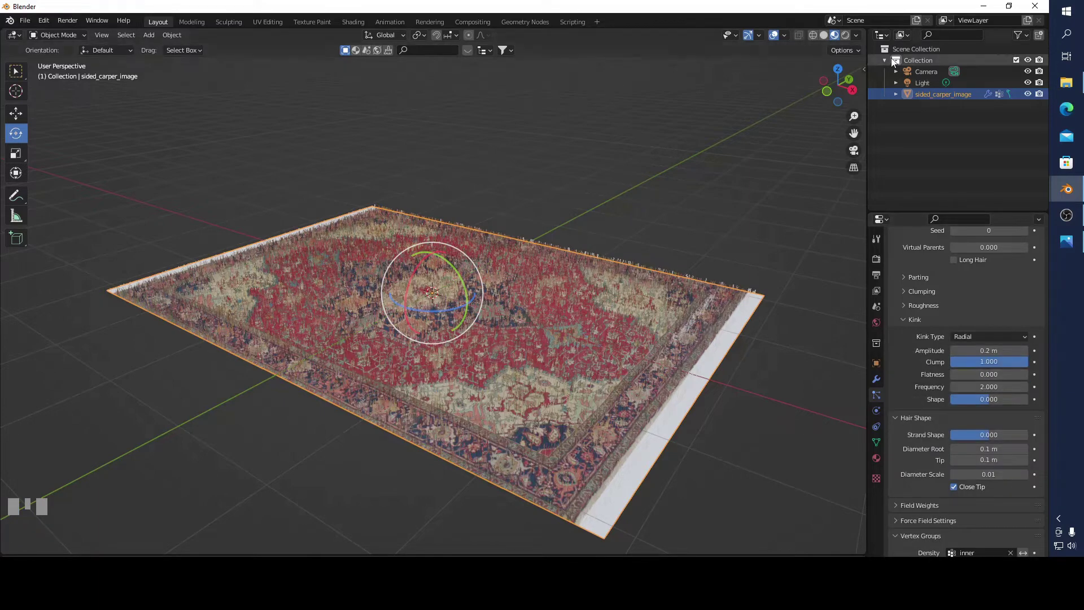
{"action": "left_click", "coordinate": [844, 36]}
{"action": "scroll", "coordinate": [554, 335], "scroll_direction": "up", "scroll_amount": 2}
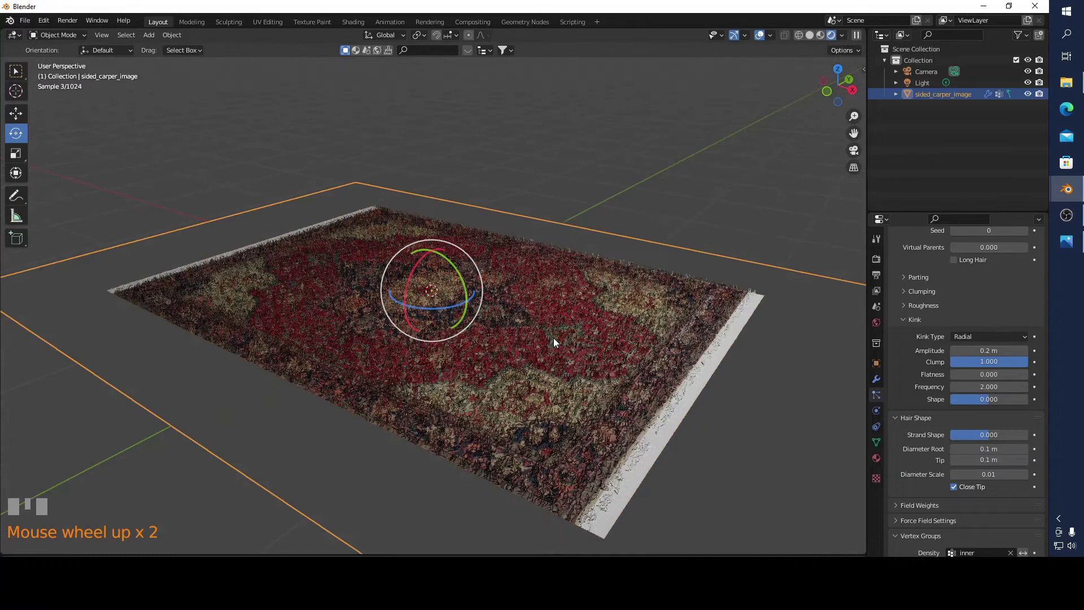
{"action": "scroll", "coordinate": [555, 341], "scroll_direction": "up", "scroll_amount": 2}
{"action": "scroll", "coordinate": [555, 341], "scroll_direction": "down", "scroll_amount": 4}
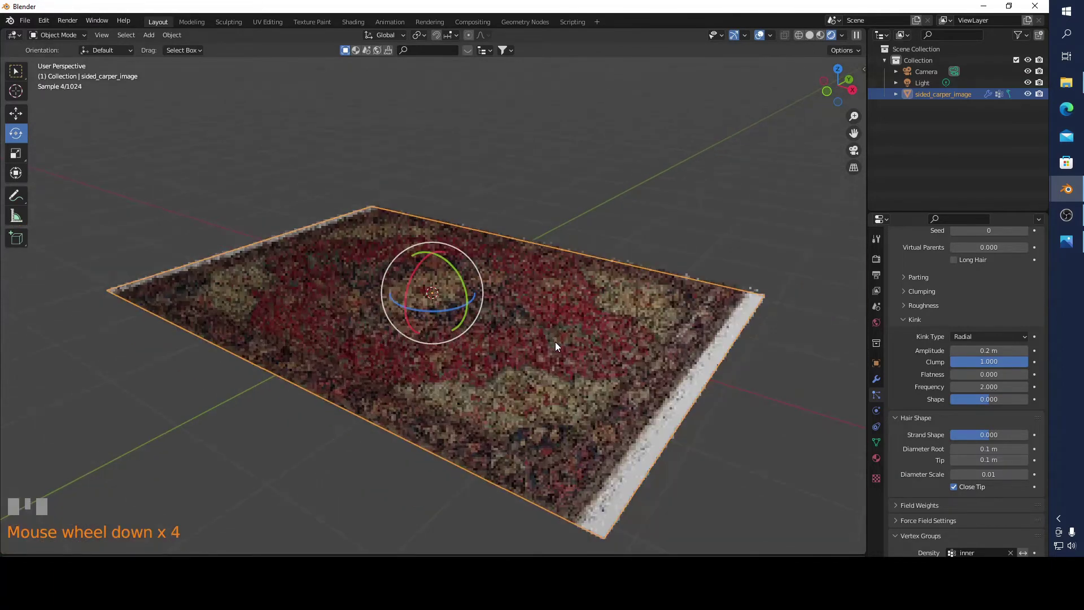
{"action": "scroll", "coordinate": [556, 342], "scroll_direction": "down", "scroll_amount": 1}
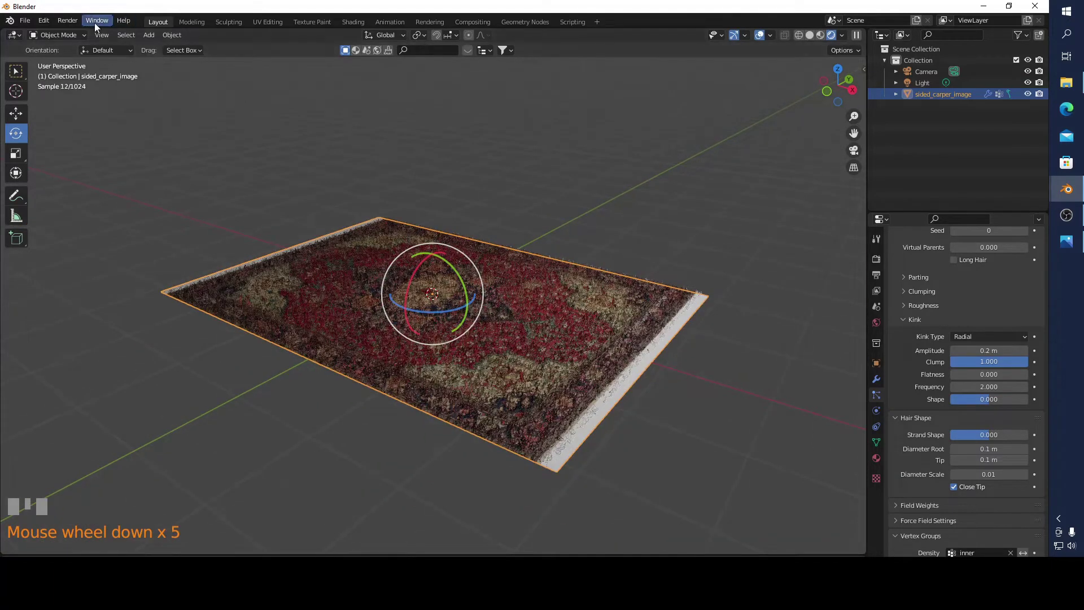
{"action": "mouse_move", "coordinate": [684, 341]}
{"action": "middle_mouse_down"}
{"action": "mouse_move", "coordinate": [693, 366]}
{"action": "mouse_move", "coordinate": [708, 360]}
{"action": "middle_mouse_up"}
{"action": "scroll", "coordinate": [985, 264], "scroll_direction": "up", "scroll_amount": 1}
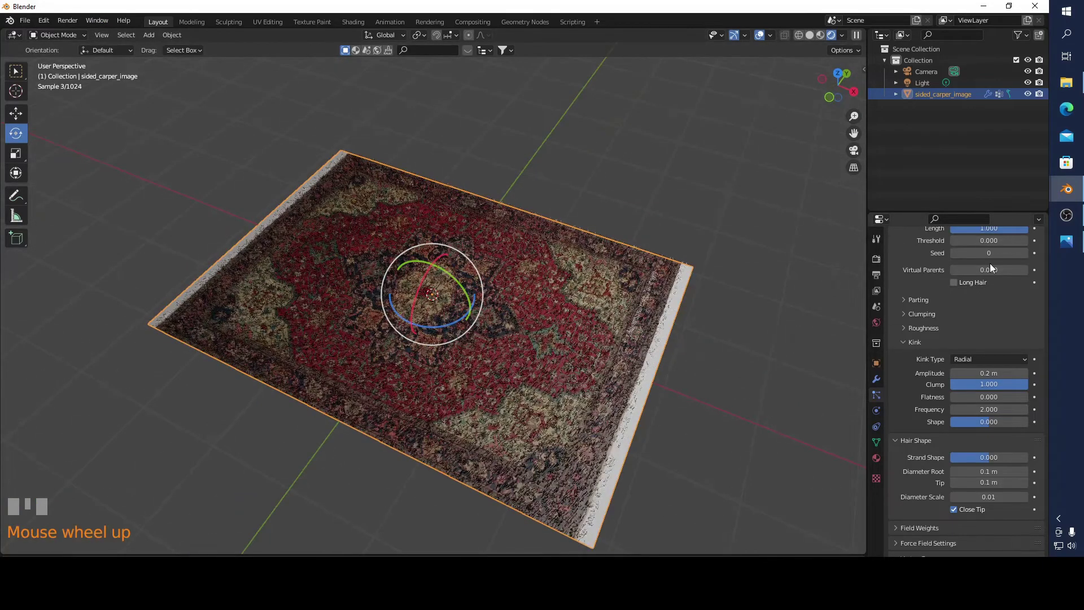
{"action": "scroll", "coordinate": [990, 264], "scroll_direction": "up", "scroll_amount": 16}
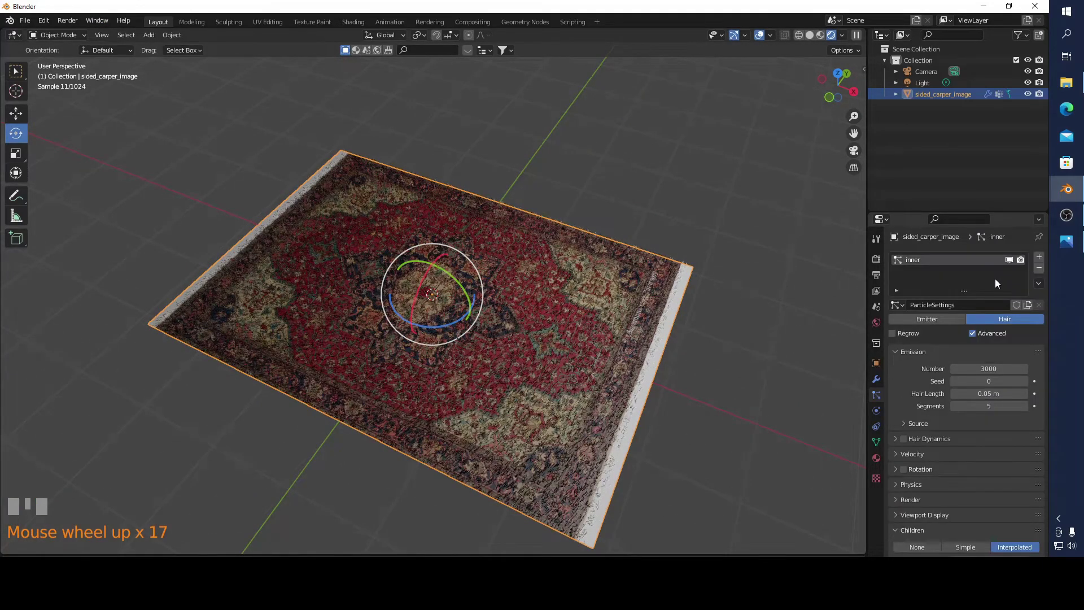
{"action": "scroll", "coordinate": [996, 281], "scroll_direction": "up", "scroll_amount": 3}
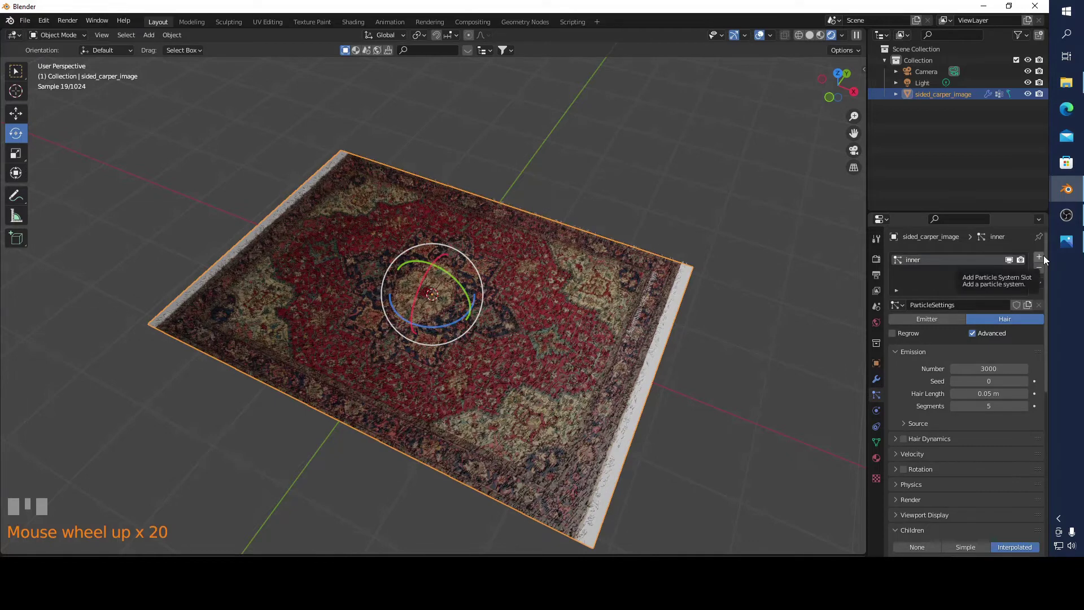
Add a second particle slot to the carpet as Hair, with 0.12 m hair length.
{"action": "left_click", "coordinate": [1040, 258]}
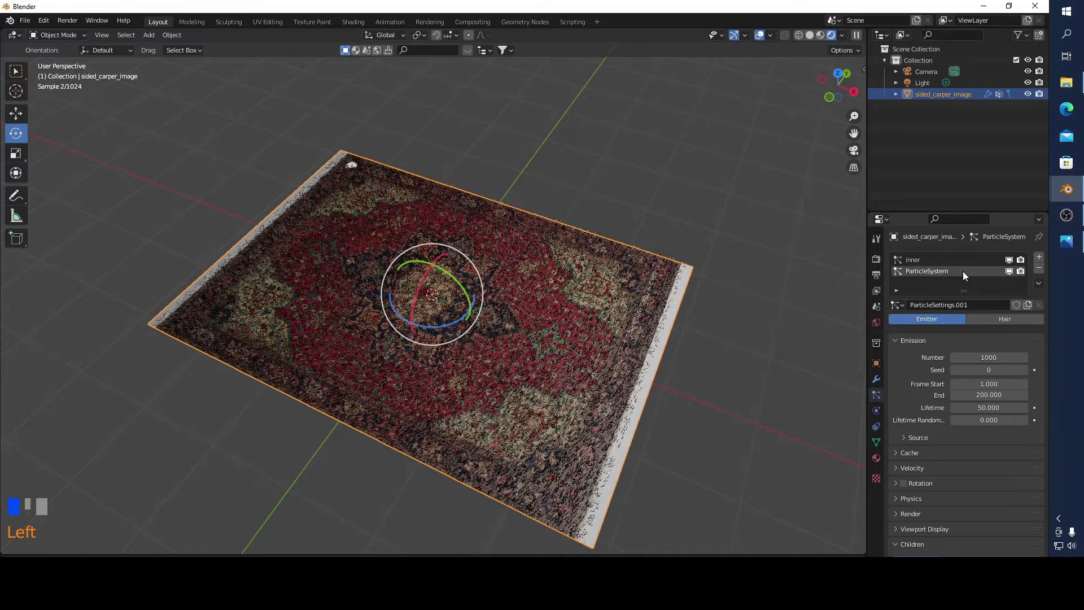
{"action": "left_click", "coordinate": [1002, 317]}
{"action": "middle_click_drag", "start_coordinate": [695, 220], "coordinate": [635, 197]}
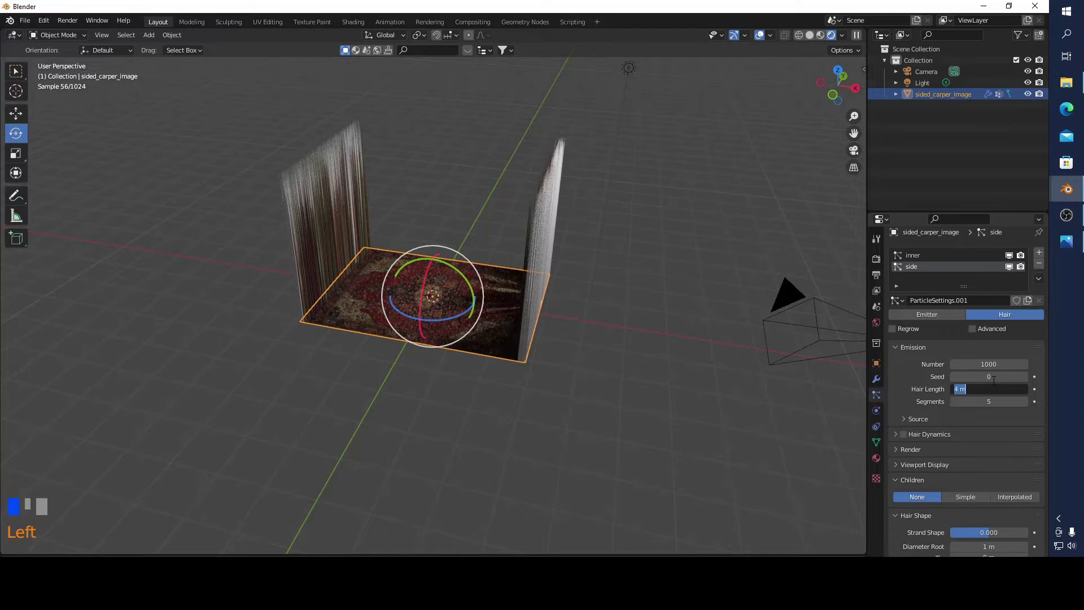
{"action": "type", "text": "0.12"}
{"action": "key", "text": "Return"}
{"action": "scroll", "coordinate": [761, 326], "scroll_direction": "up", "scroll_amount": 1}
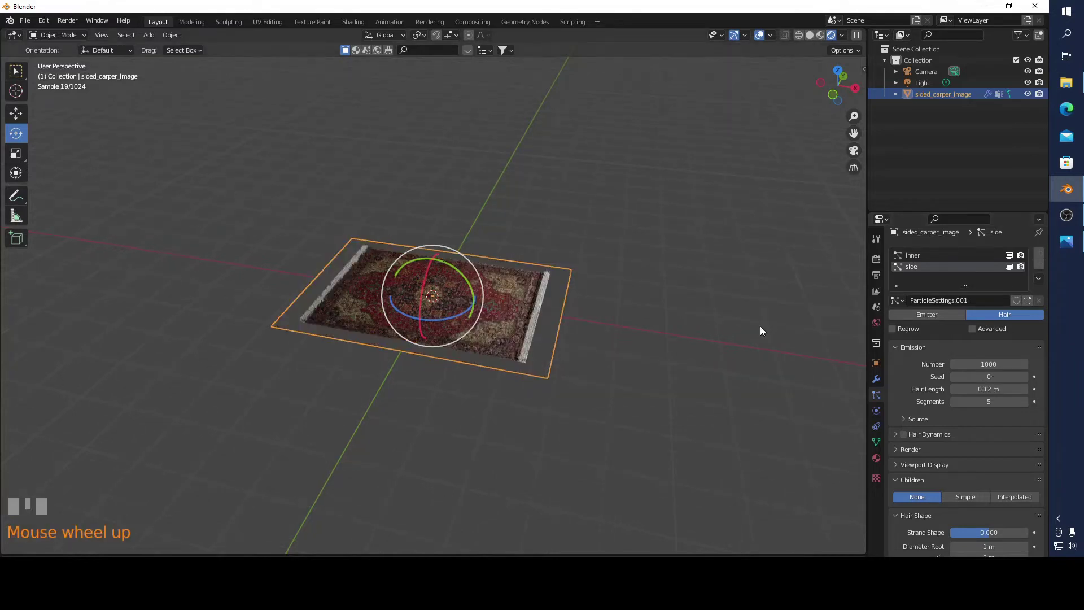
{"action": "scroll", "coordinate": [760, 326], "scroll_direction": "up", "scroll_amount": 5}
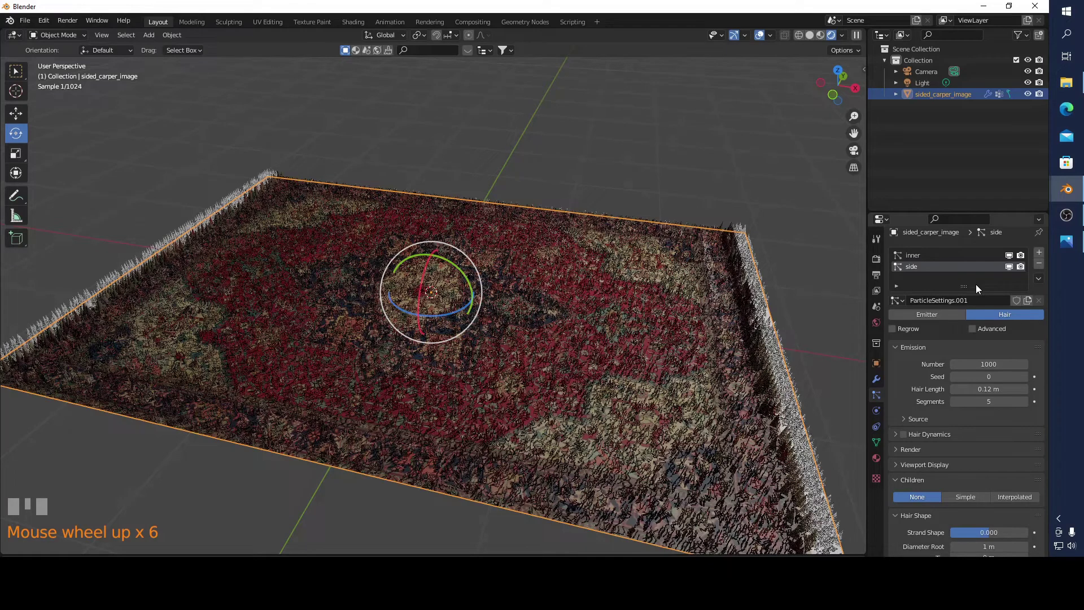
{"action": "scroll", "coordinate": [1021, 404], "scroll_direction": "down", "scroll_amount": 6}
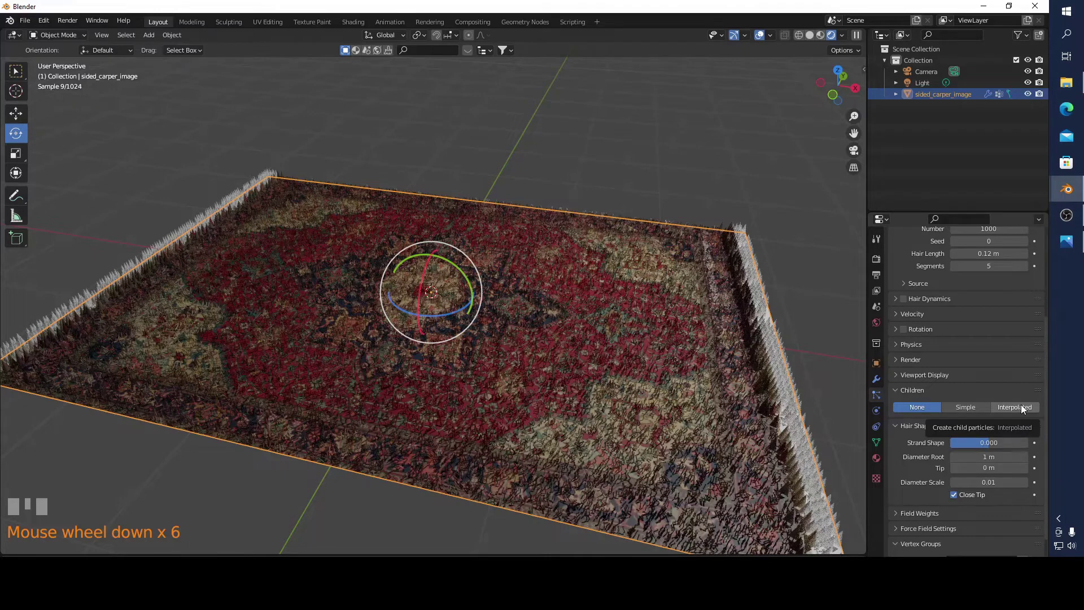
Give the side hair Interpolated children with 0.2 m root and tip diameters.
{"action": "left_click", "coordinate": [1020, 407]}
{"action": "scroll", "coordinate": [1008, 386], "scroll_direction": "down", "scroll_amount": 5}
{"action": "left_click", "coordinate": [992, 365]}
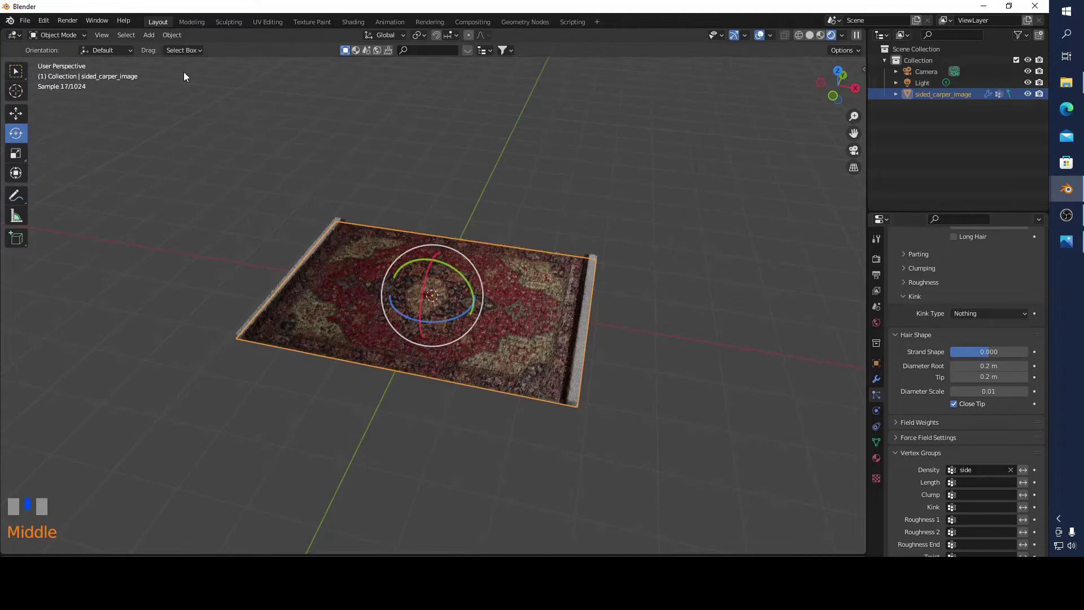
{"action": "middle_click_drag", "start_coordinate": [184, 73], "coordinate": [600, 270]}
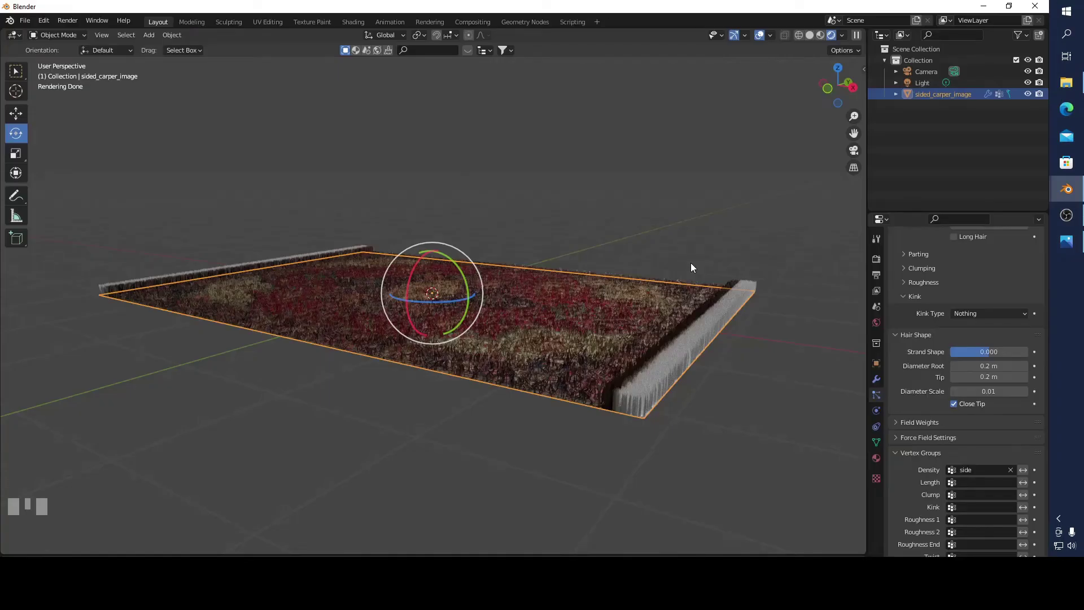
{"action": "middle_click_drag", "start_coordinate": [692, 264], "coordinate": [920, 317]}
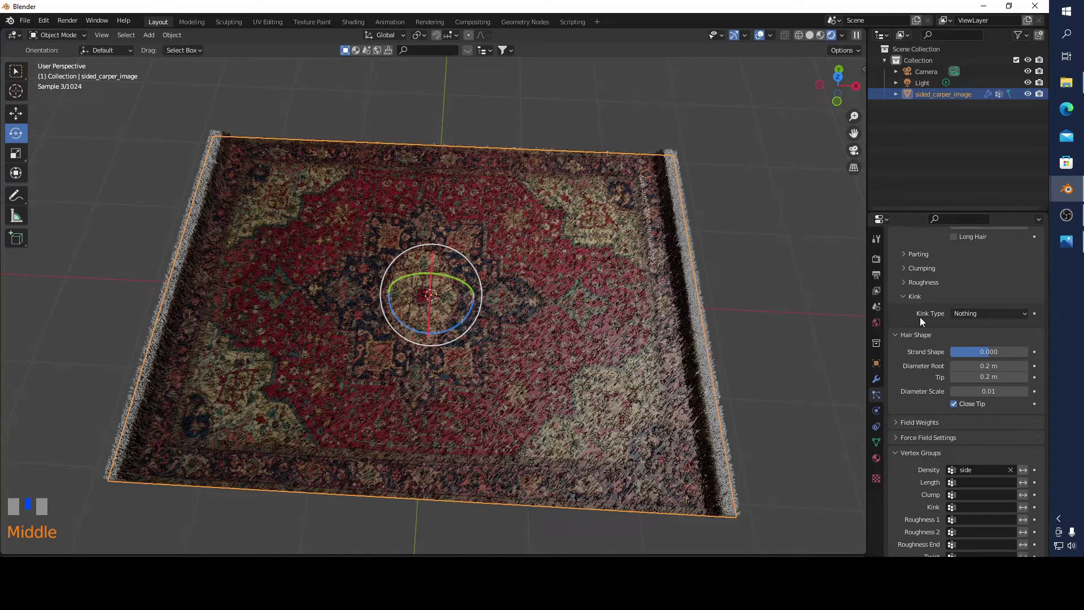
Enter Particle Edit mode and snap the view to Top.
{"action": "key", "text": "Tab"}
{"action": "left_click", "coordinate": [720, 314]}
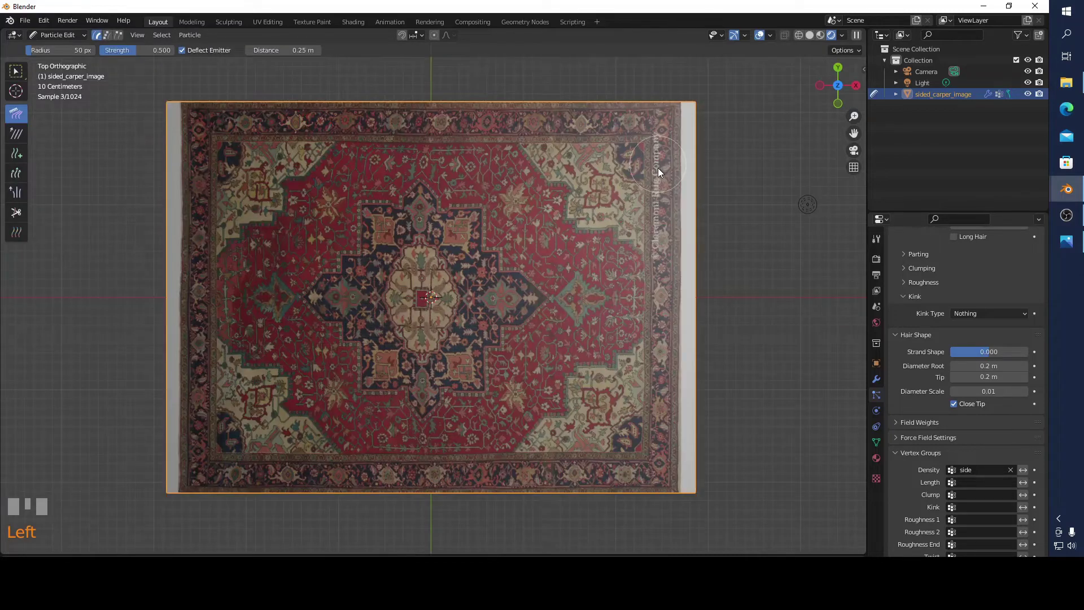
{"action": "middle_click_drag", "start_coordinate": [659, 167], "coordinate": [83, 38]}
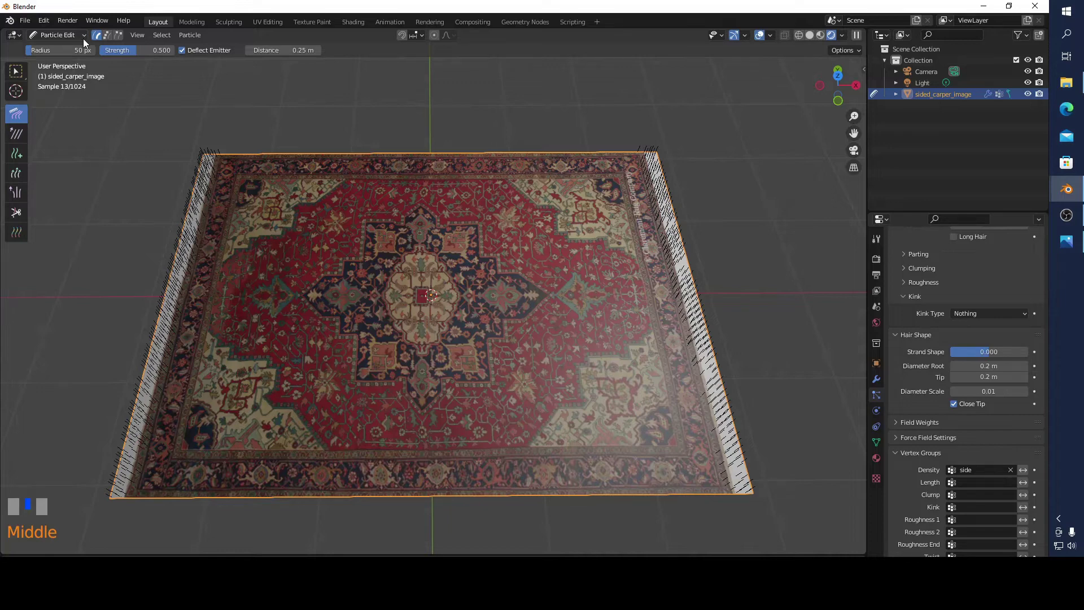
{"action": "double_click", "coordinate": [838, 73]}
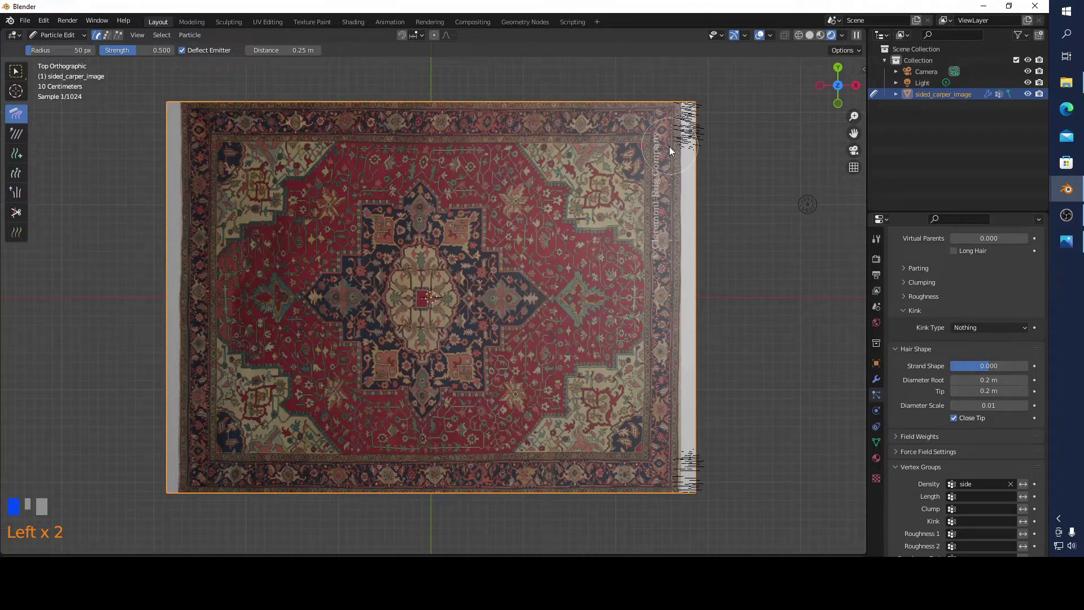
Comb the right-edge fringe outward top to bottom, then the top of the left edge.
{"action": "left_click_drag", "start_coordinate": [669, 146], "coordinate": [738, 221]}
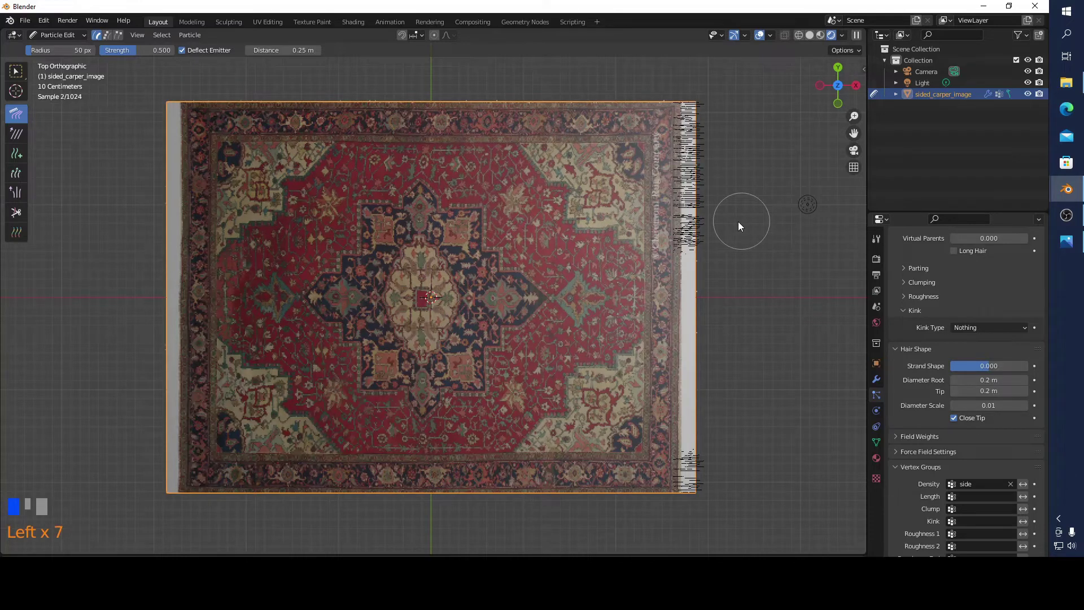
{"action": "left_click_drag", "start_coordinate": [738, 222], "coordinate": [708, 314]}
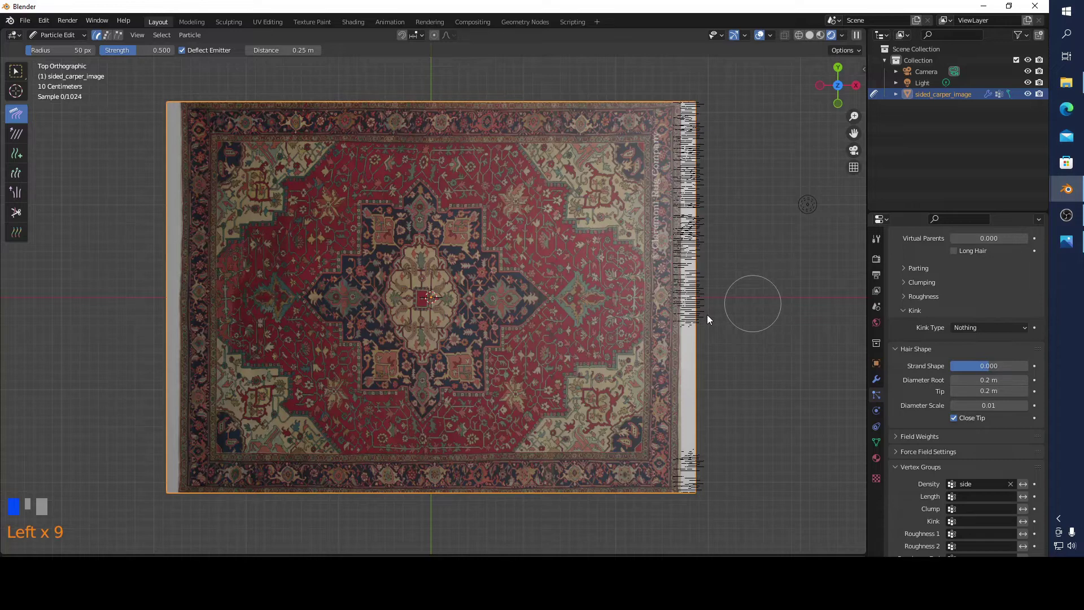
{"action": "left_click_drag", "start_coordinate": [707, 314], "coordinate": [673, 454]}
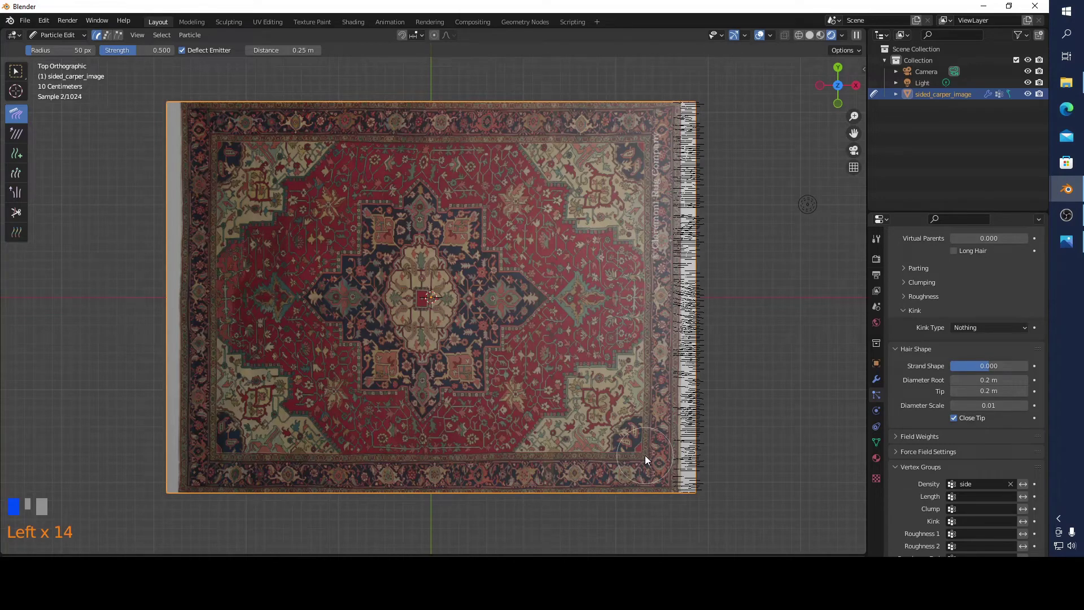
{"action": "left_click_drag", "start_coordinate": [182, 127], "coordinate": [183, 172]}
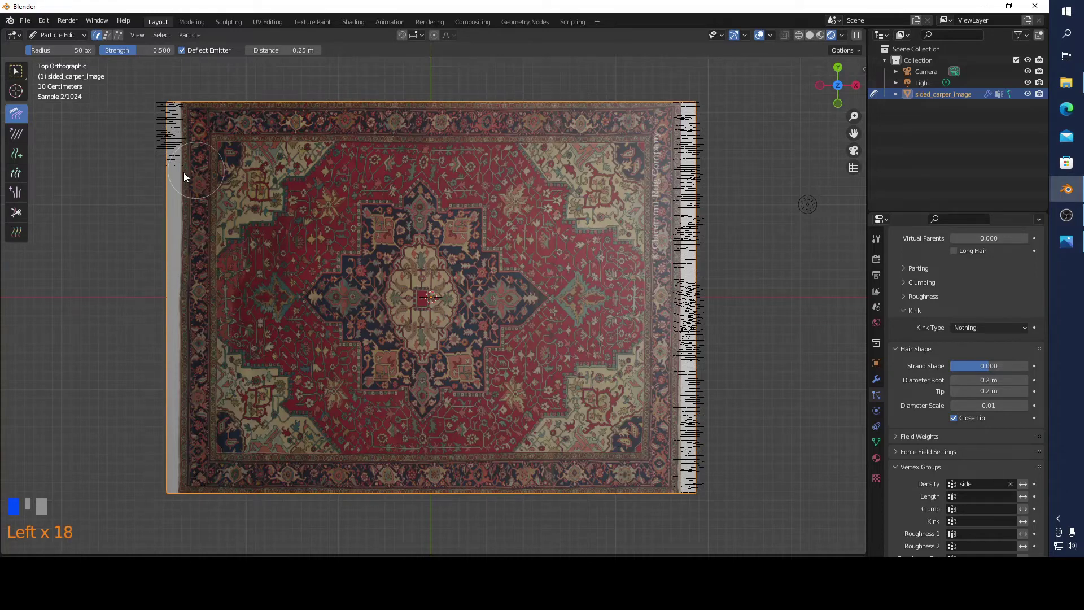
Comb the left-edge fringe outward from middle to bottom, then return to Top view.
{"action": "left_click", "coordinate": [184, 172]}
{"action": "left_click", "coordinate": [184, 172]}
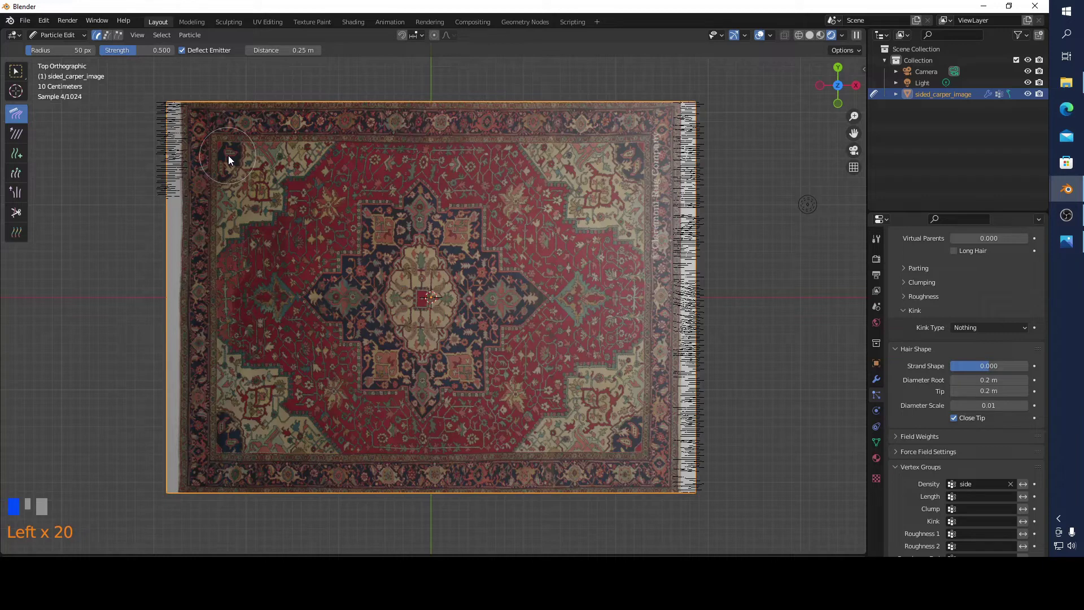
{"action": "left_click_drag", "start_coordinate": [204, 297], "coordinate": [133, 296]}
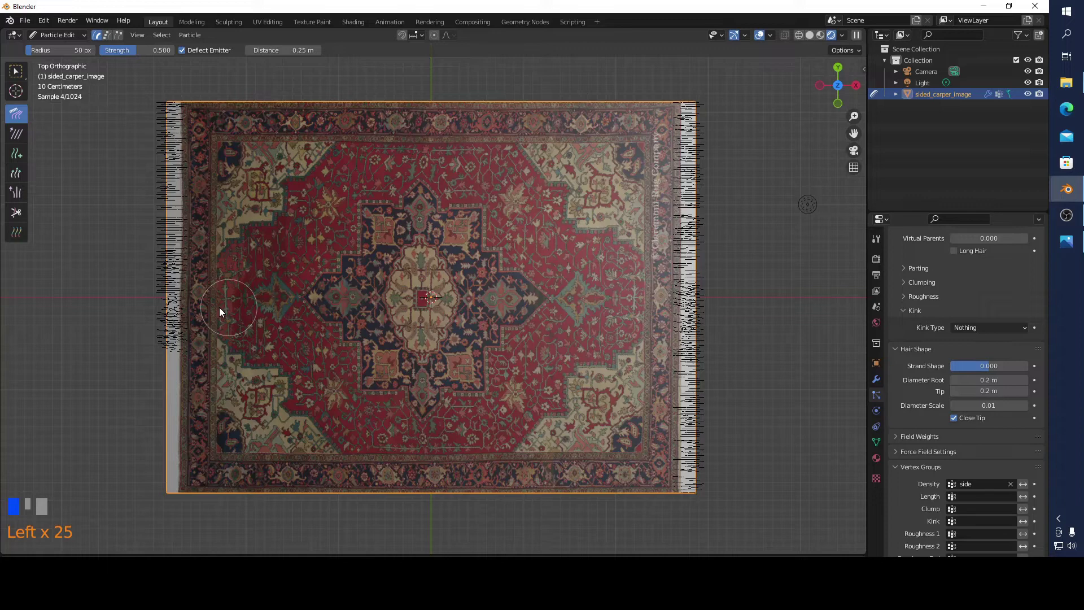
{"action": "left_click_drag", "start_coordinate": [220, 307], "coordinate": [210, 443]}
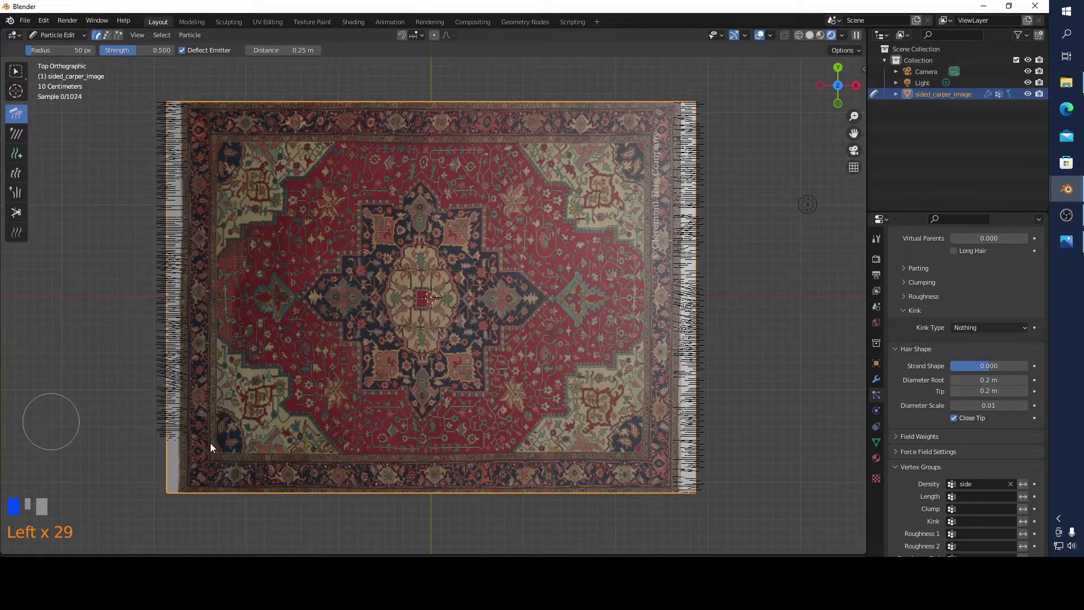
{"action": "left_click_drag", "start_coordinate": [210, 444], "coordinate": [200, 461]}
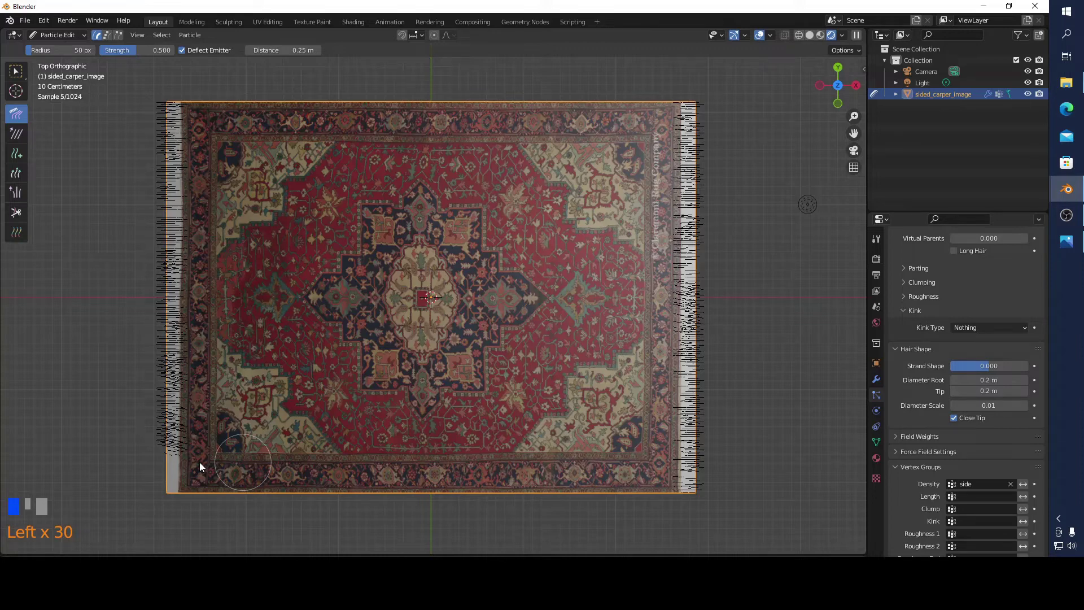
{"action": "left_click_drag", "start_coordinate": [838, 71], "coordinate": [840, 72]}
{"action": "left_click", "coordinate": [838, 71]}
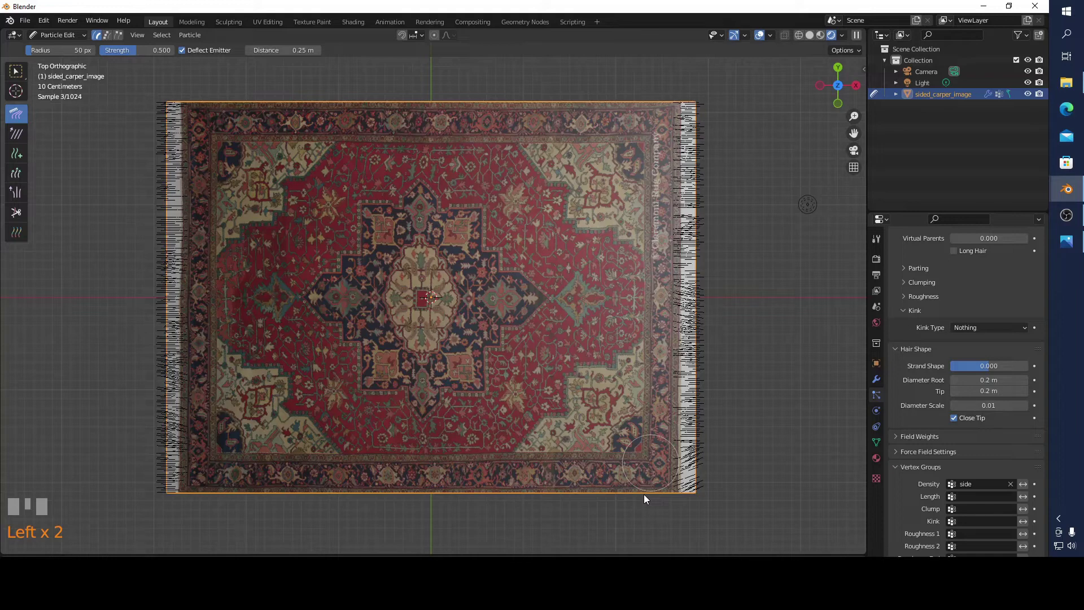
Undo the last stroke and re-comb the right-edge fringe outward with a larger brush.
{"action": "key", "text": "ctrl+z"}
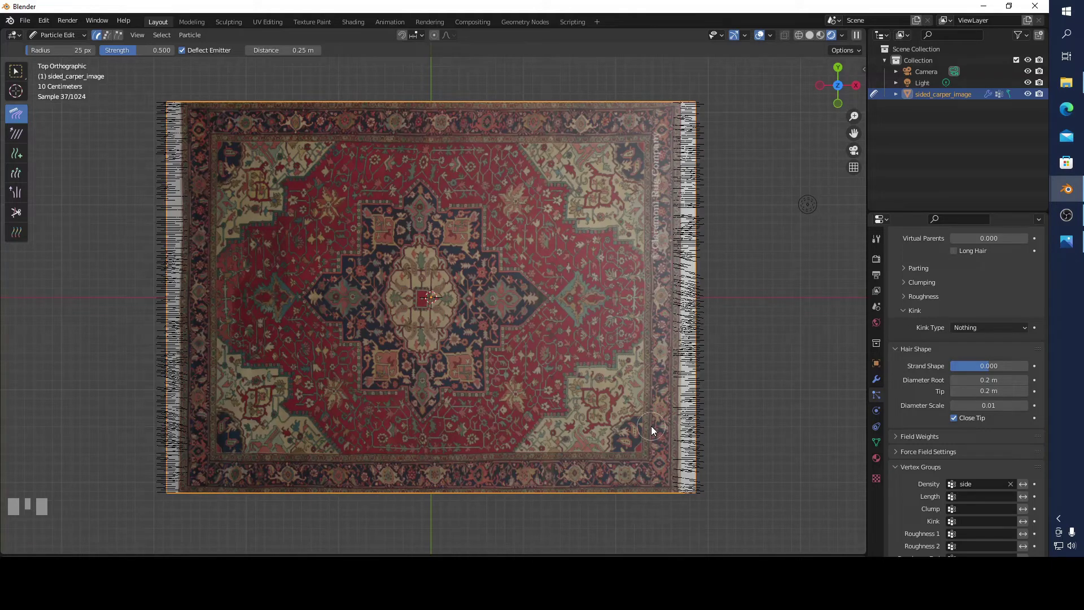
{"action": "scroll", "coordinate": [651, 427], "scroll_direction": "up", "scroll_amount": 4}
{"action": "left_click", "coordinate": [517, 407]}
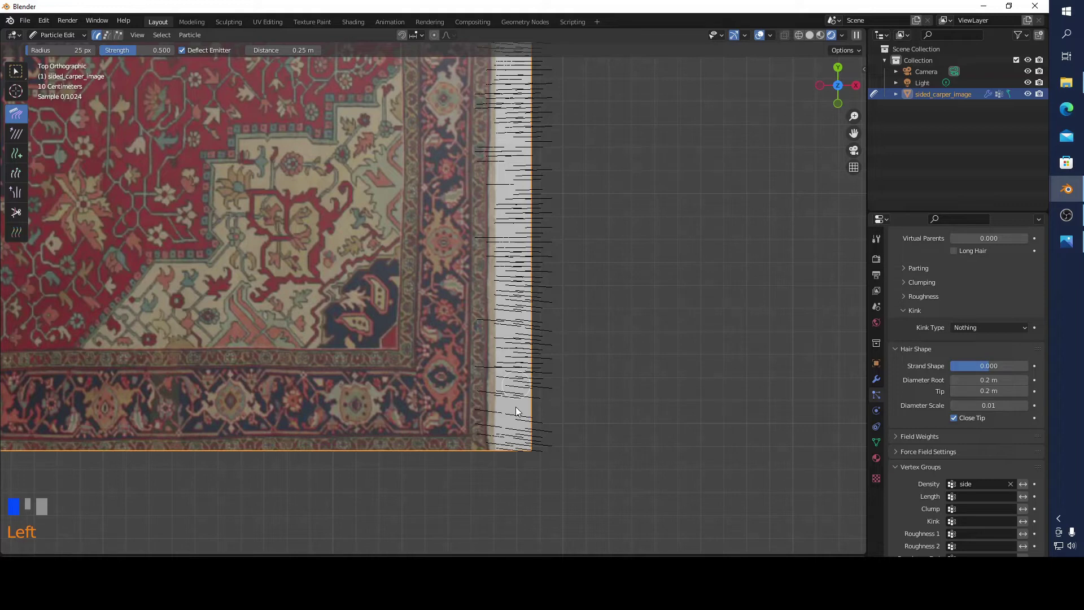
{"action": "left_click_drag", "start_coordinate": [516, 406], "coordinate": [537, 264]}
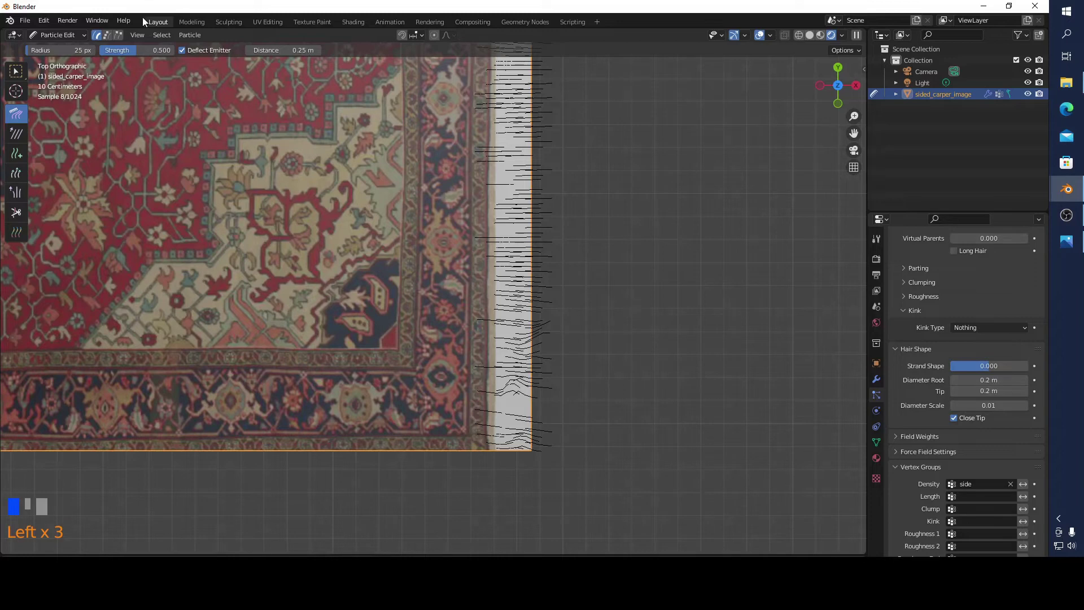
{"action": "left_click_drag", "start_coordinate": [517, 271], "coordinate": [647, 164]}
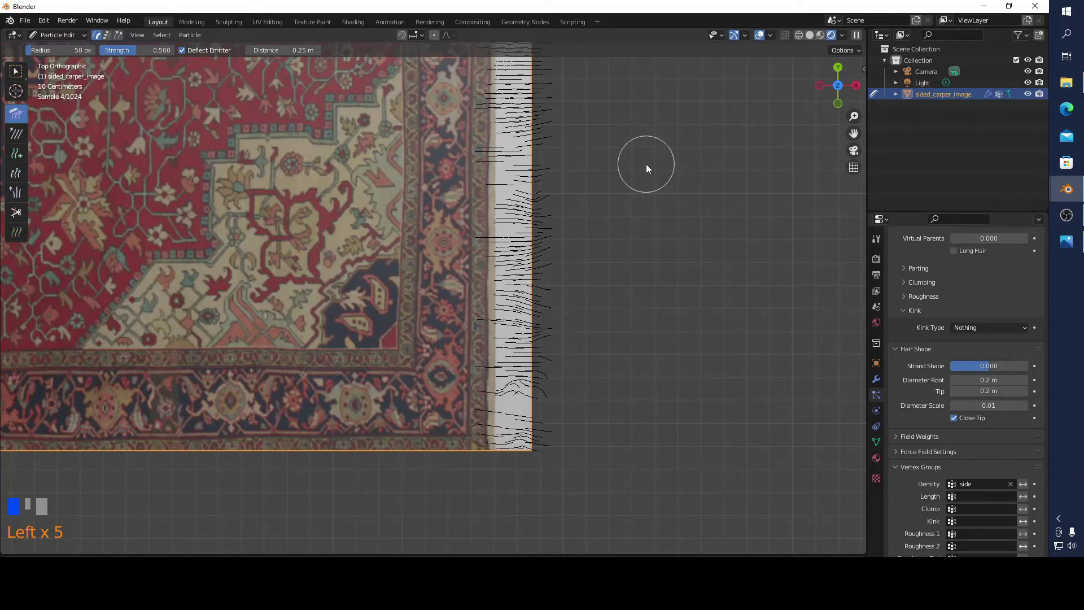
{"action": "scroll", "coordinate": [646, 164], "scroll_direction": "up", "scroll_amount": 2}
{"action": "left_click_drag", "start_coordinate": [647, 164], "coordinate": [555, 191]}
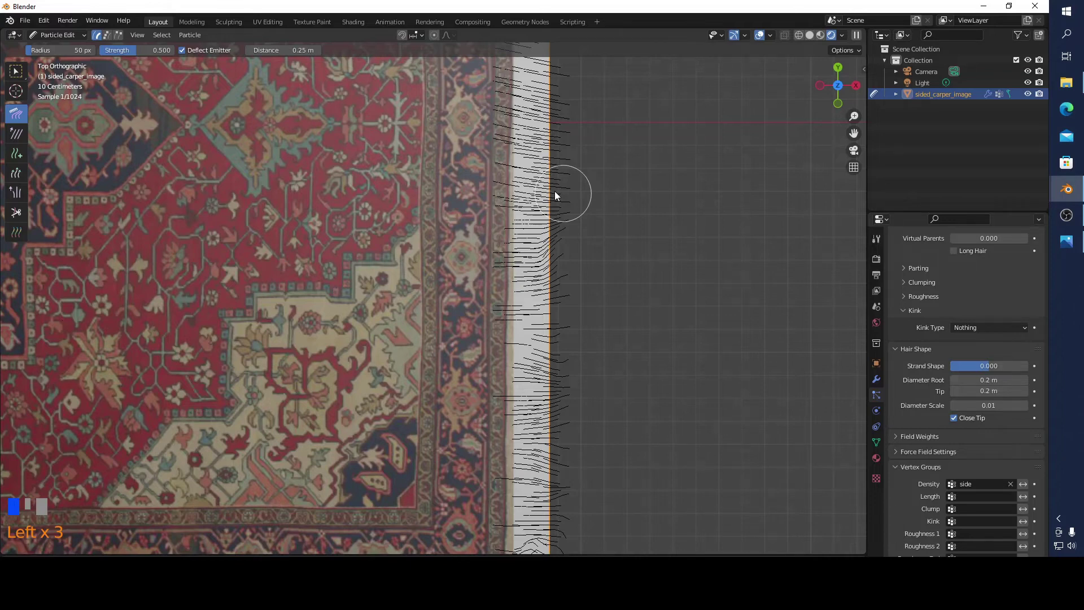
{"action": "middle_click_drag", "start_coordinate": [555, 196], "coordinate": [459, 320]}
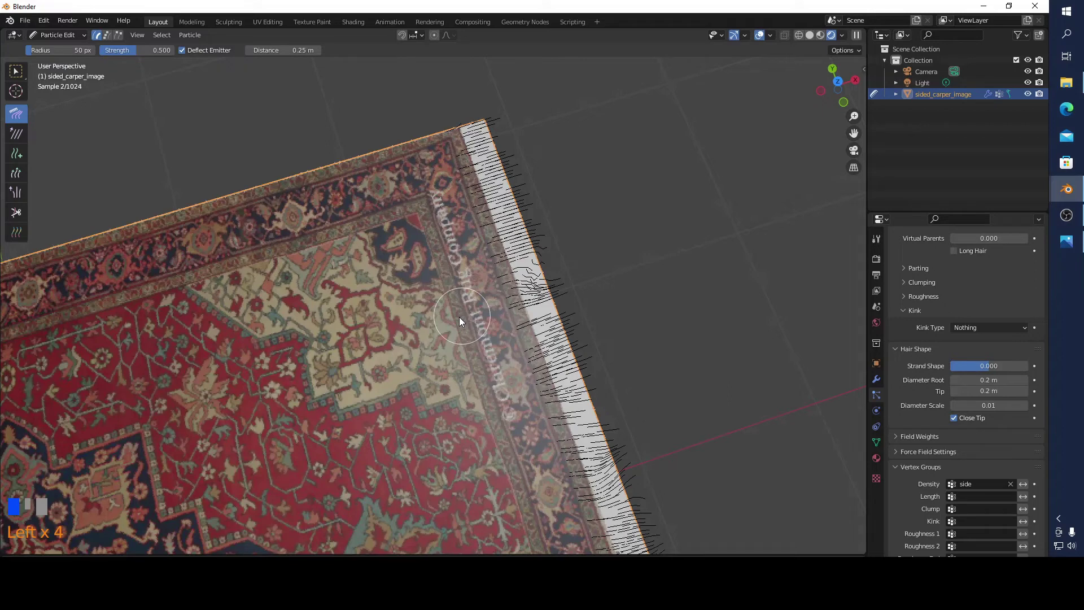
{"action": "middle_click_drag", "start_coordinate": [459, 318], "coordinate": [975, 358]}
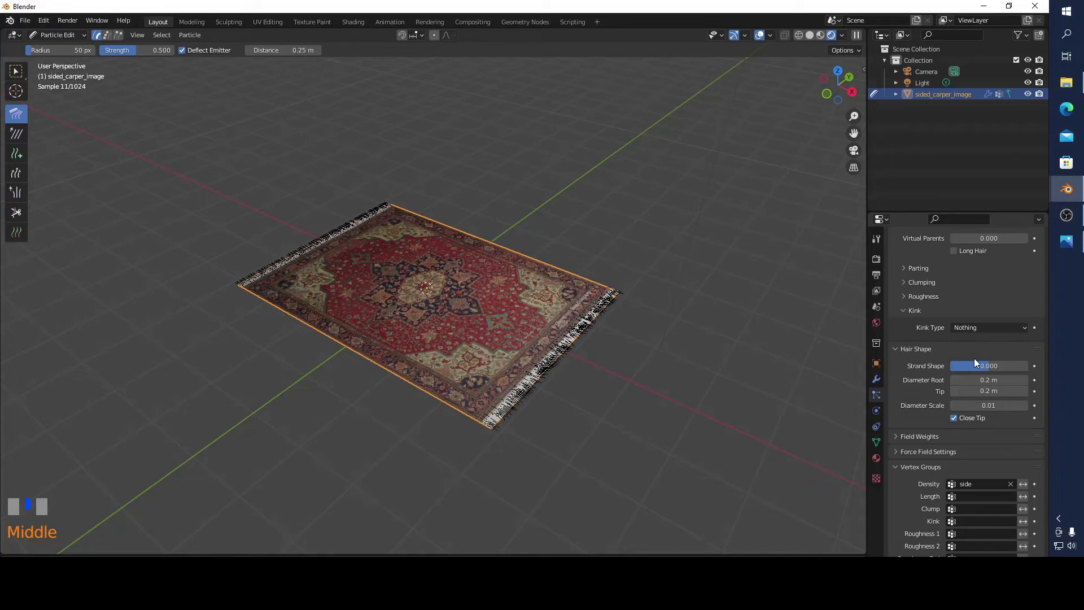
{"action": "scroll", "coordinate": [918, 388], "scroll_direction": "down", "scroll_amount": 13}
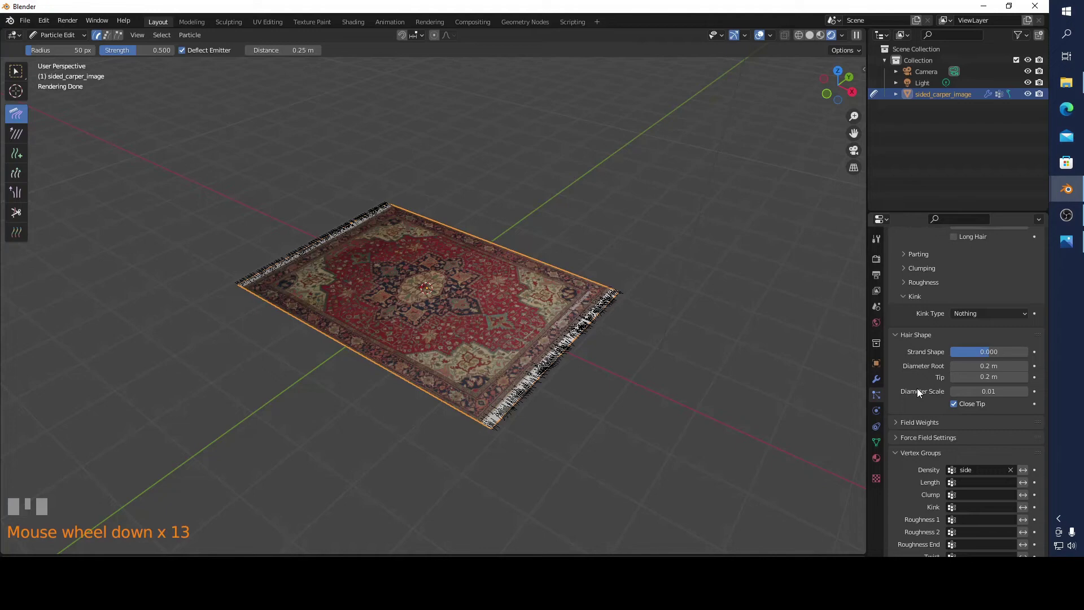
Render the carpet with F12, center the image, and return to the main window.
{"action": "key", "text": "F12"}
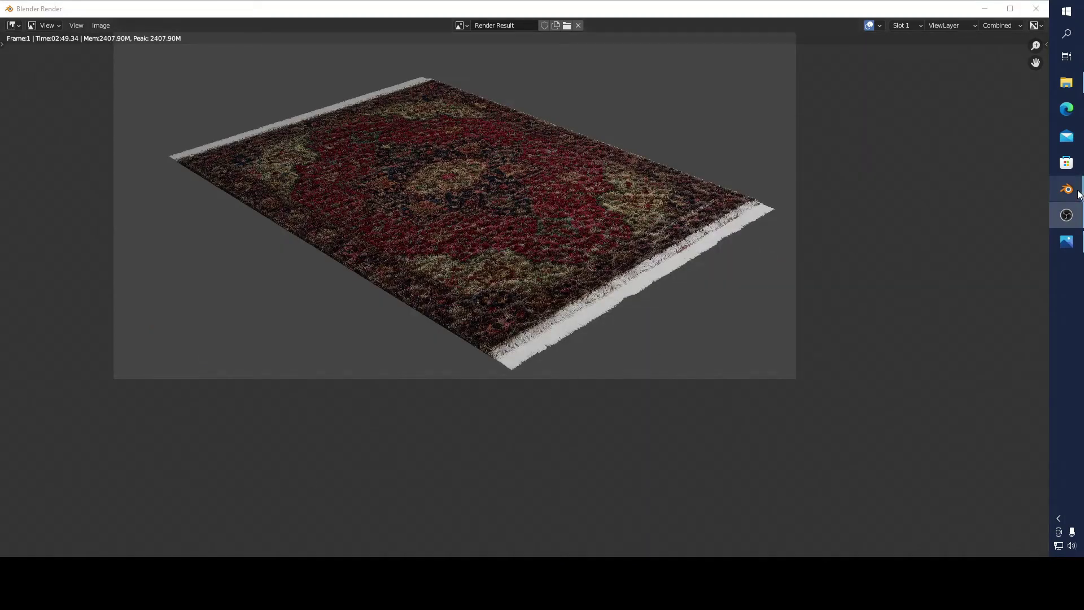
{"action": "mouse_move", "coordinate": [627, 295]}
{"action": "middle_mouse_down"}
{"action": "mouse_move", "coordinate": [646, 354]}
{"action": "mouse_move", "coordinate": [638, 383]}
{"action": "middle_mouse_up"}
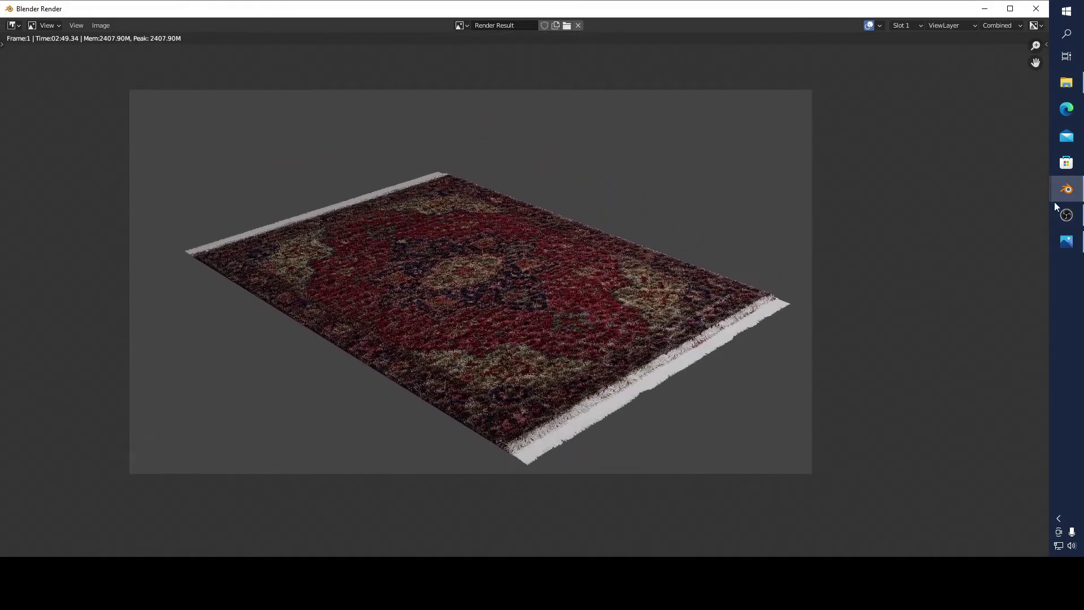
{"action": "left_click", "coordinate": [976, 230]}
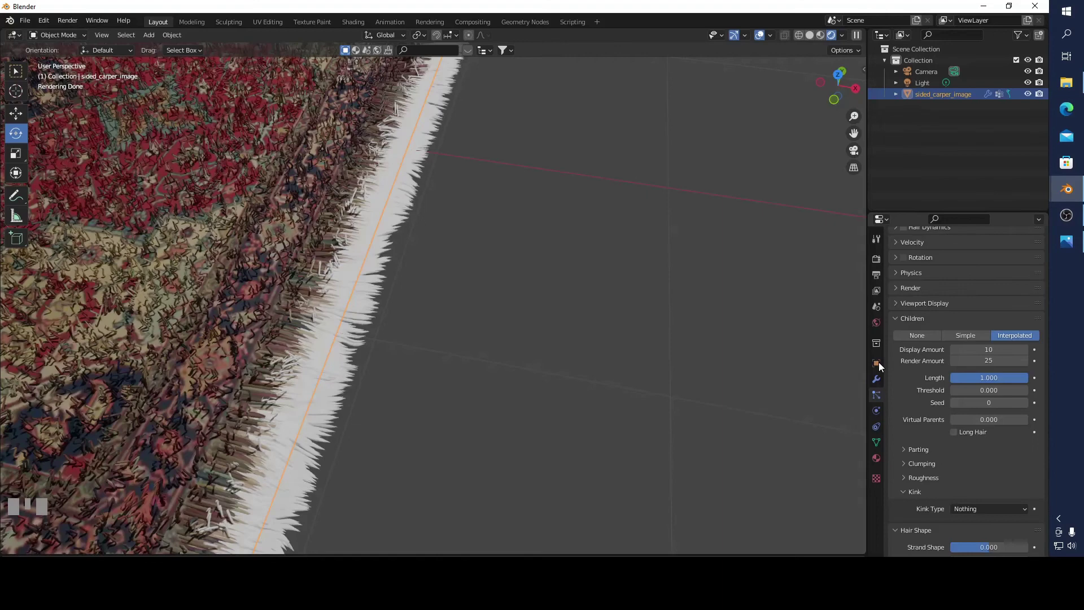
Check the 7680×4320 output resolution, then return to the hair particle settings.
{"action": "left_click", "coordinate": [877, 258]}
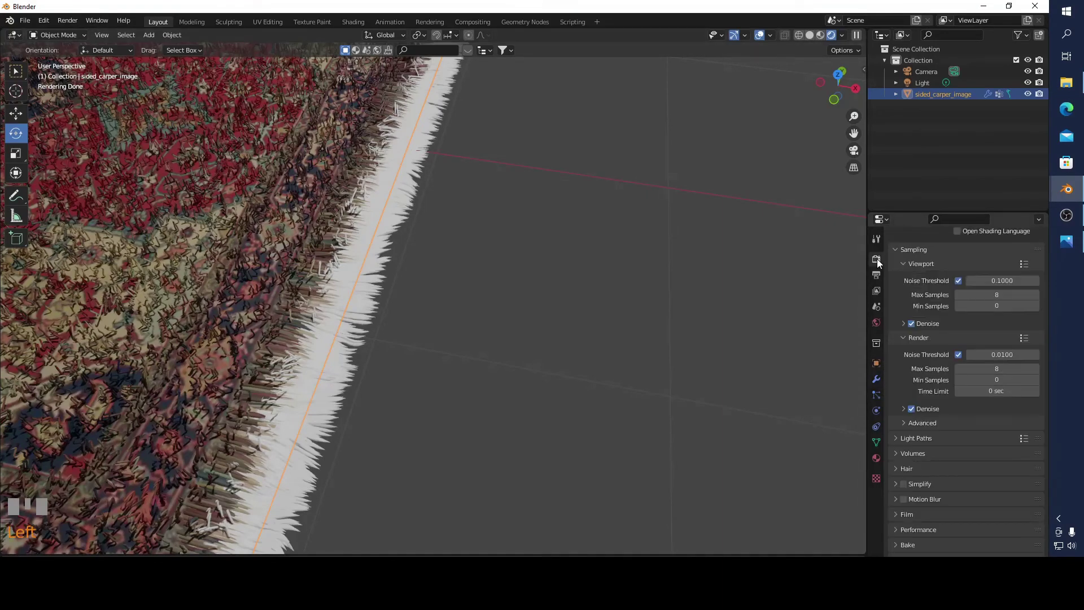
{"action": "left_click", "coordinate": [875, 276]}
{"action": "scroll", "coordinate": [923, 289], "scroll_direction": "up", "scroll_amount": 4}
{"action": "scroll", "coordinate": [935, 295], "scroll_direction": "up", "scroll_amount": 1}
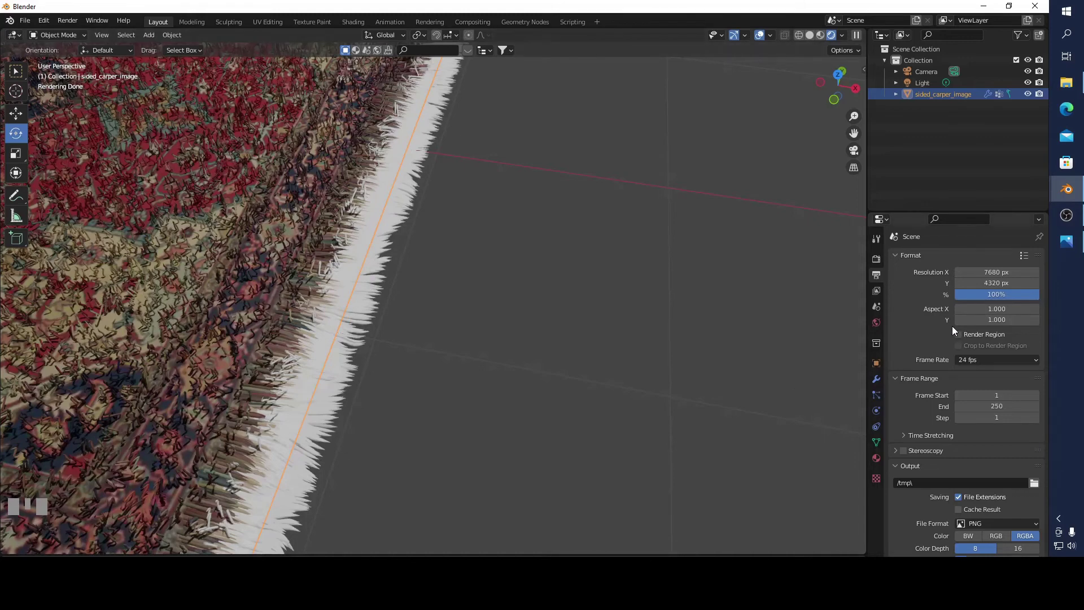
{"action": "left_click", "coordinate": [878, 396]}
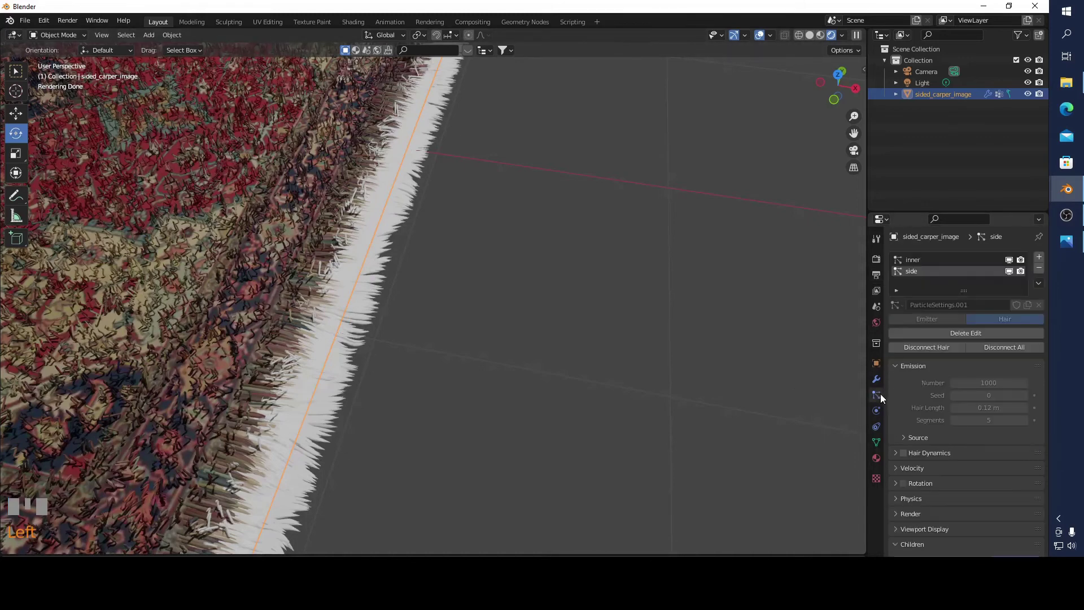
{"action": "scroll", "coordinate": [981, 418], "scroll_direction": "down", "scroll_amount": 7}
{"action": "scroll", "coordinate": [981, 418], "scroll_direction": "down", "scroll_amount": 3}
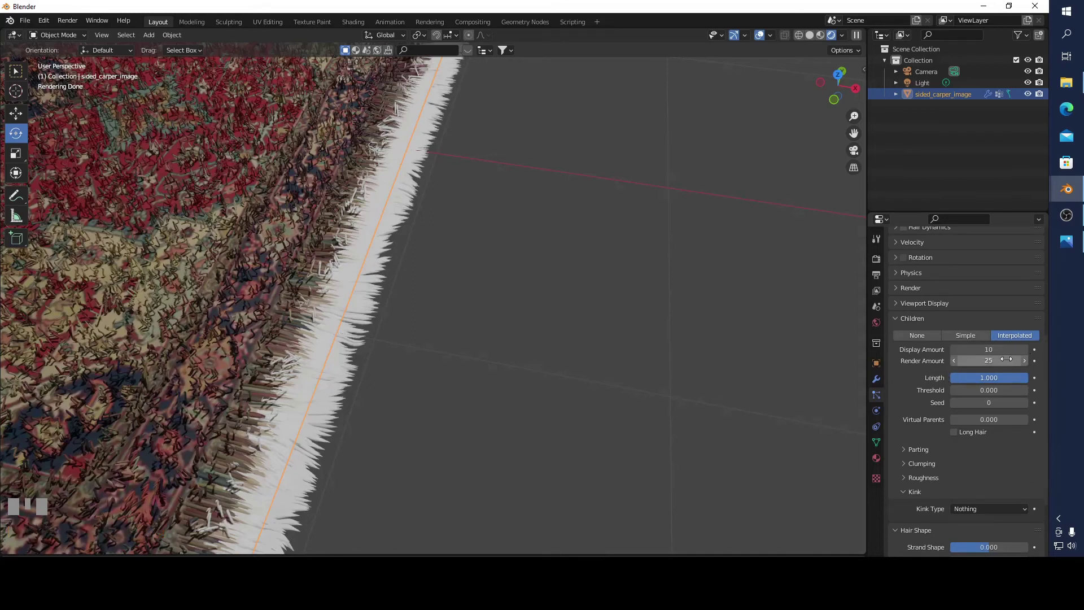
{"action": "left_click", "coordinate": [1066, 242]}
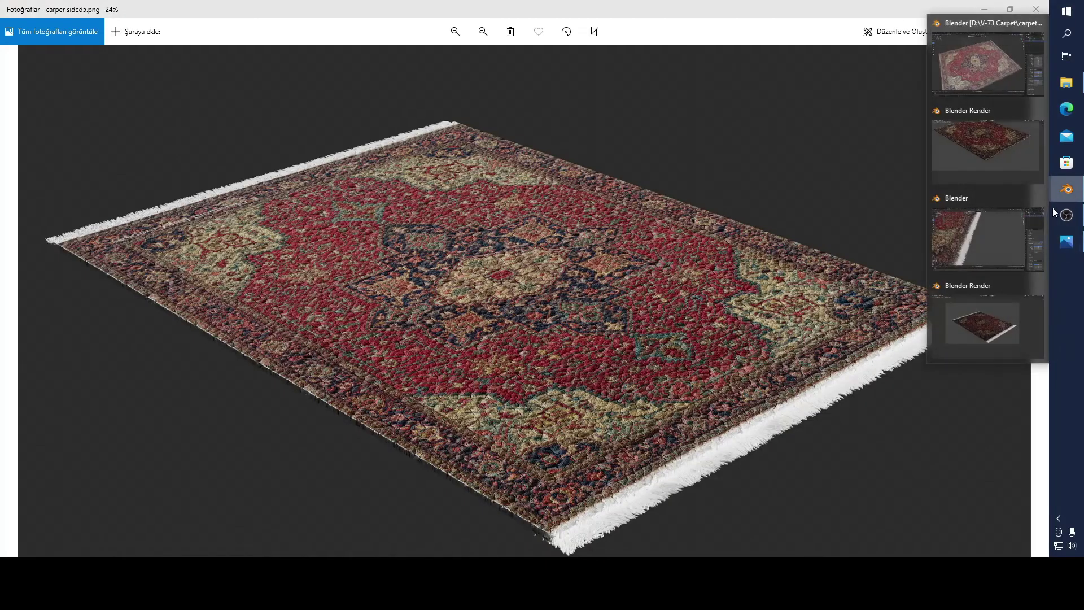
{"action": "left_click", "coordinate": [1001, 311]}
{"action": "scroll", "coordinate": [668, 396], "scroll_direction": "up", "scroll_amount": 3}
{"action": "scroll", "coordinate": [686, 397], "scroll_direction": "up", "scroll_amount": 2}
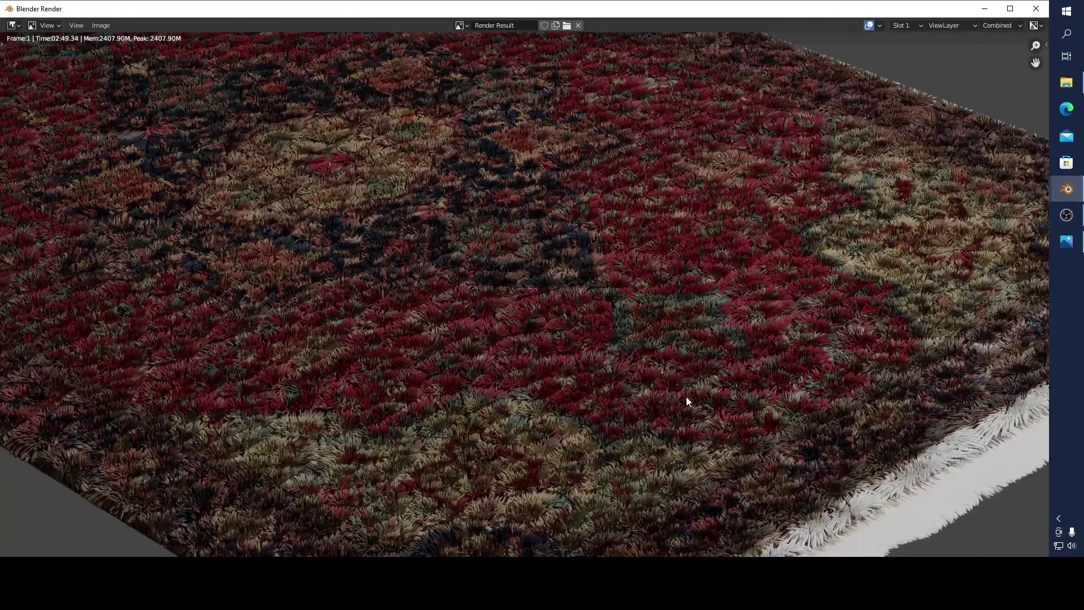
{"action": "middle_click_drag", "start_coordinate": [687, 397], "coordinate": [593, 305]}
{"action": "scroll", "coordinate": [544, 258], "scroll_direction": "up", "scroll_amount": 2}
{"action": "scroll", "coordinate": [600, 317], "scroll_direction": "up", "scroll_amount": 1}
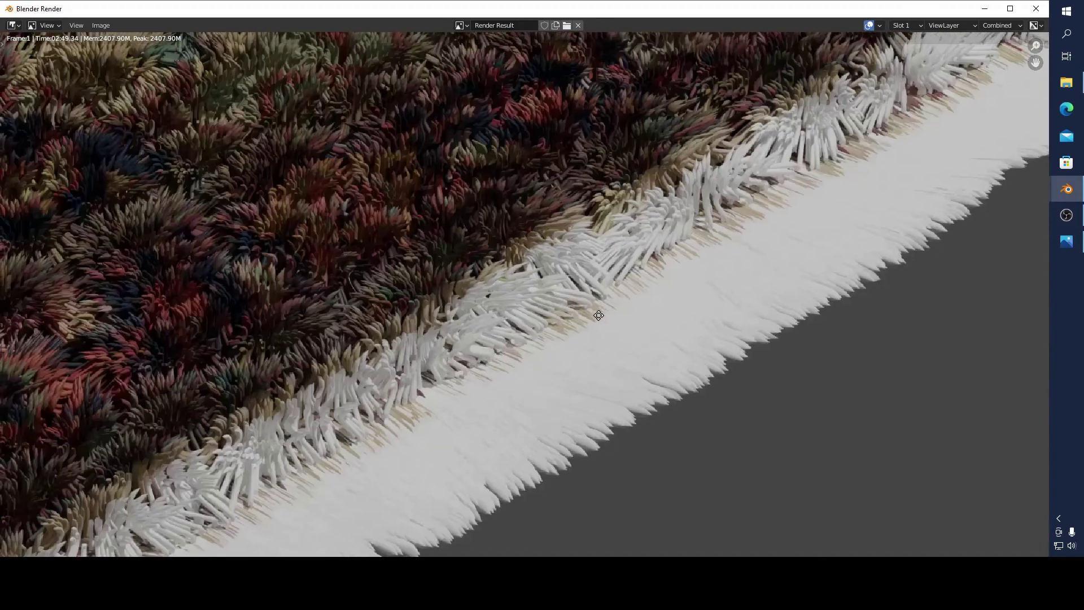
{"action": "scroll", "coordinate": [599, 315], "scroll_direction": "down", "scroll_amount": 1}
{"action": "scroll", "coordinate": [617, 306], "scroll_direction": "down", "scroll_amount": 3}
{"action": "scroll", "coordinate": [582, 376], "scroll_direction": "up", "scroll_amount": 1}
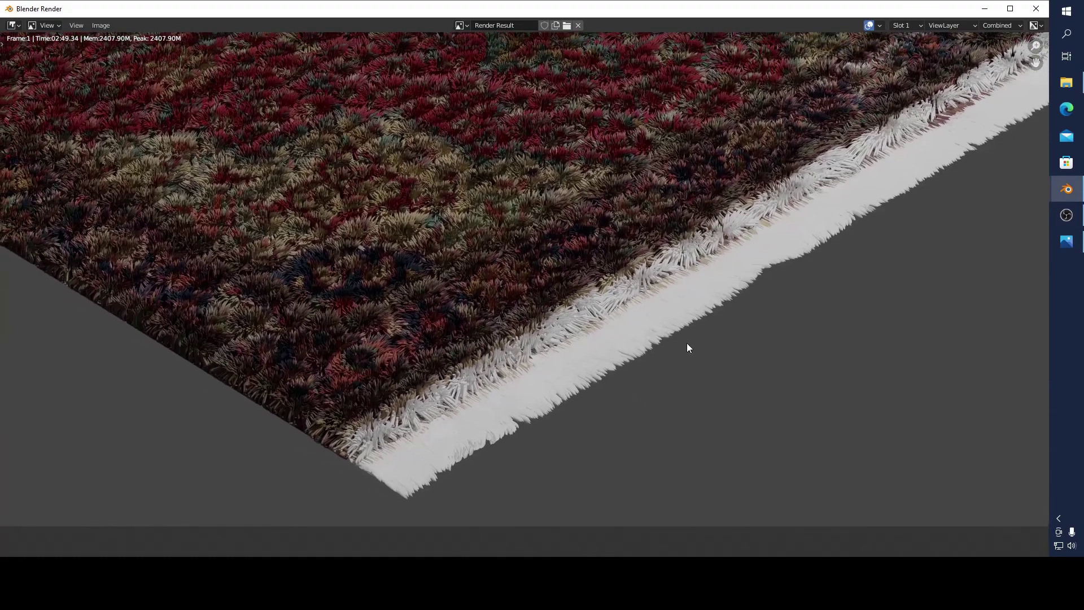
{"action": "scroll", "coordinate": [687, 347], "scroll_direction": "up", "scroll_amount": 1}
{"action": "middle_click_drag", "start_coordinate": [769, 374], "coordinate": [870, 313]}
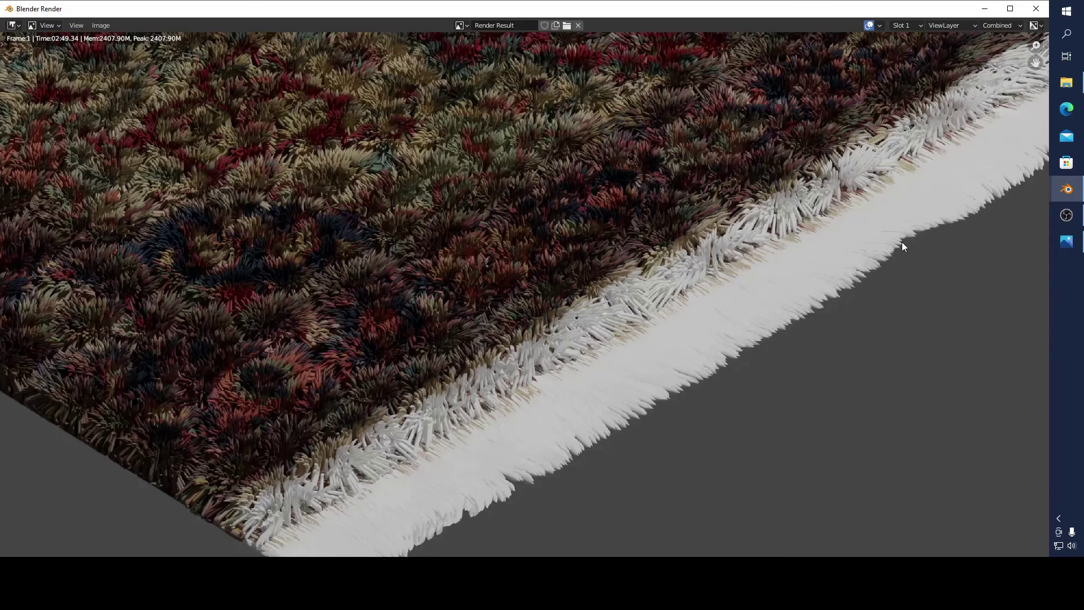
{"action": "mouse_move", "coordinate": [886, 245]}
{"action": "middle_mouse_down"}
{"action": "mouse_move", "coordinate": [484, 406]}
{"action": "mouse_move", "coordinate": [782, 249]}
{"action": "mouse_move", "coordinate": [852, 234]}
{"action": "mouse_move", "coordinate": [681, 368]}
{"action": "middle_mouse_up"}
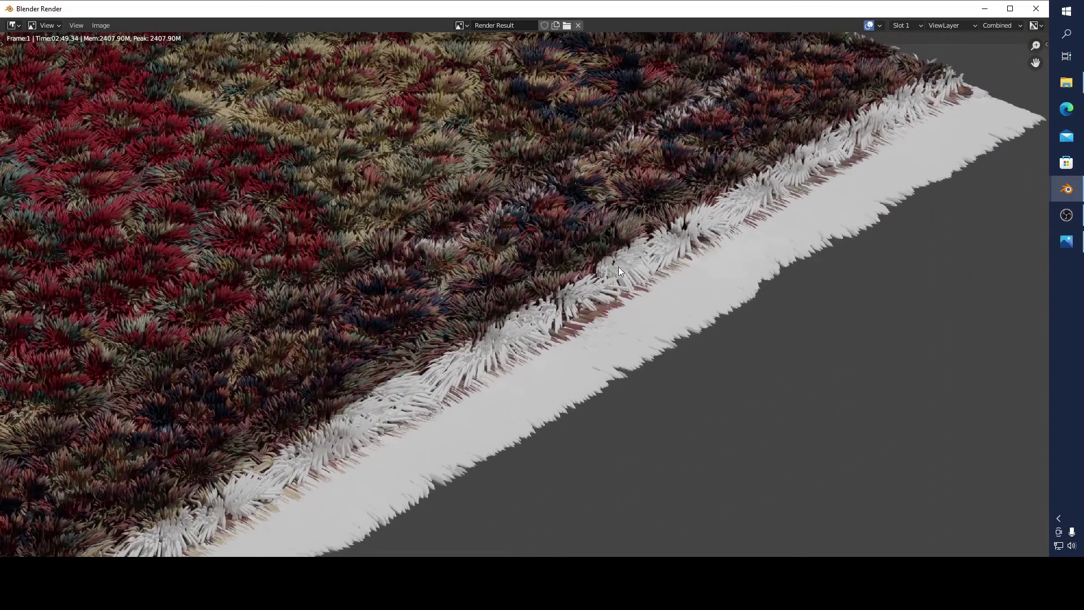
{"action": "mouse_move", "coordinate": [1066, 189]}
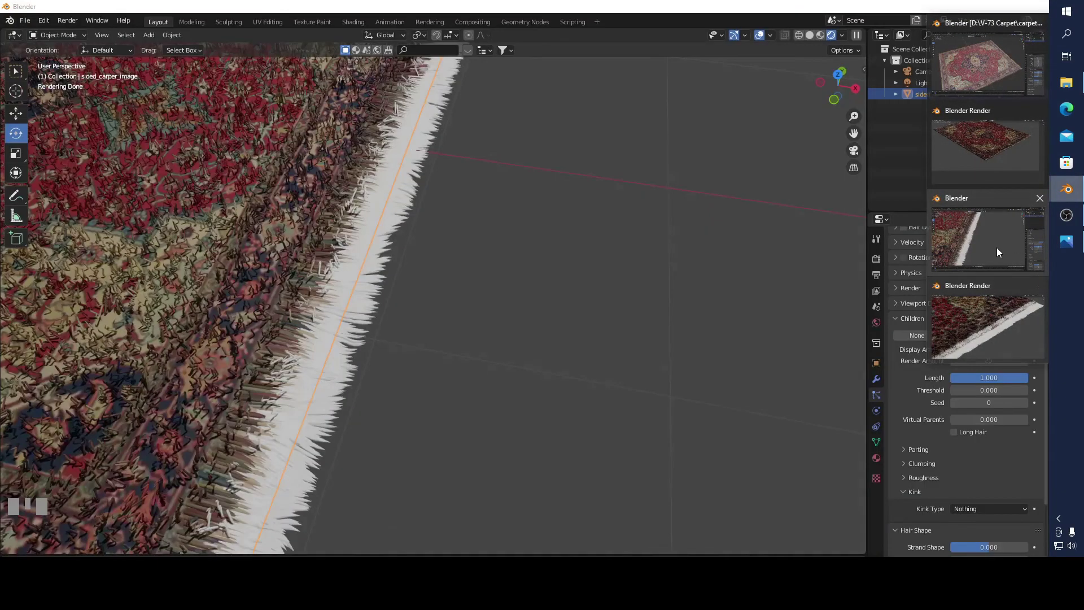
{"action": "left_click", "coordinate": [997, 248]}
{"action": "scroll", "coordinate": [484, 222], "scroll_direction": "down", "scroll_amount": 2}
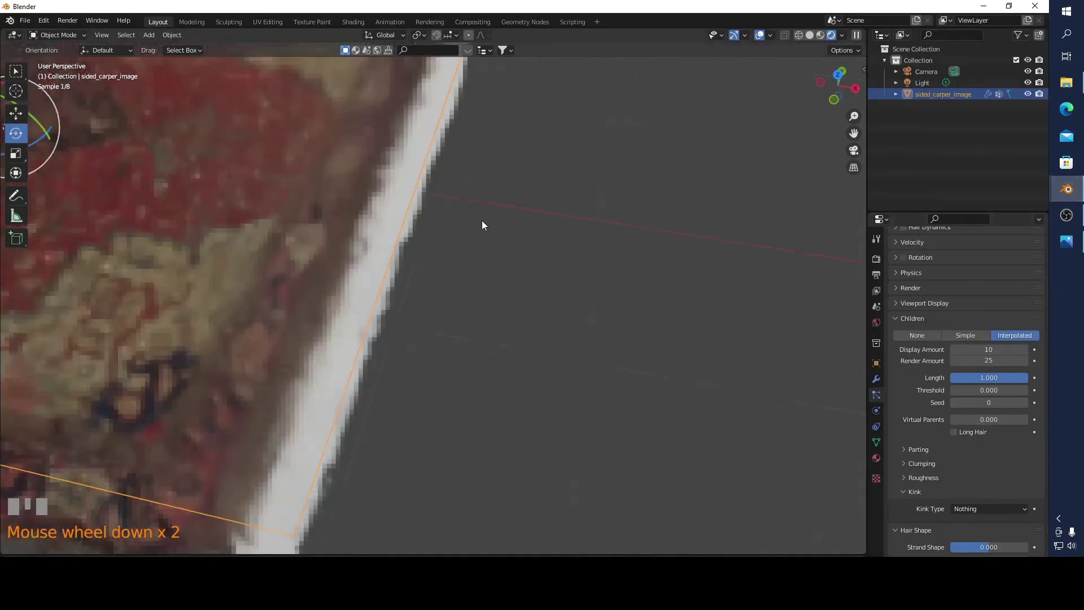
{"action": "scroll", "coordinate": [481, 221], "scroll_direction": "down", "scroll_amount": 5}
Comb the right-edge fringe in Particle Edit mode, then bring the render window forward.
{"action": "left_click", "coordinate": [57, 35]}
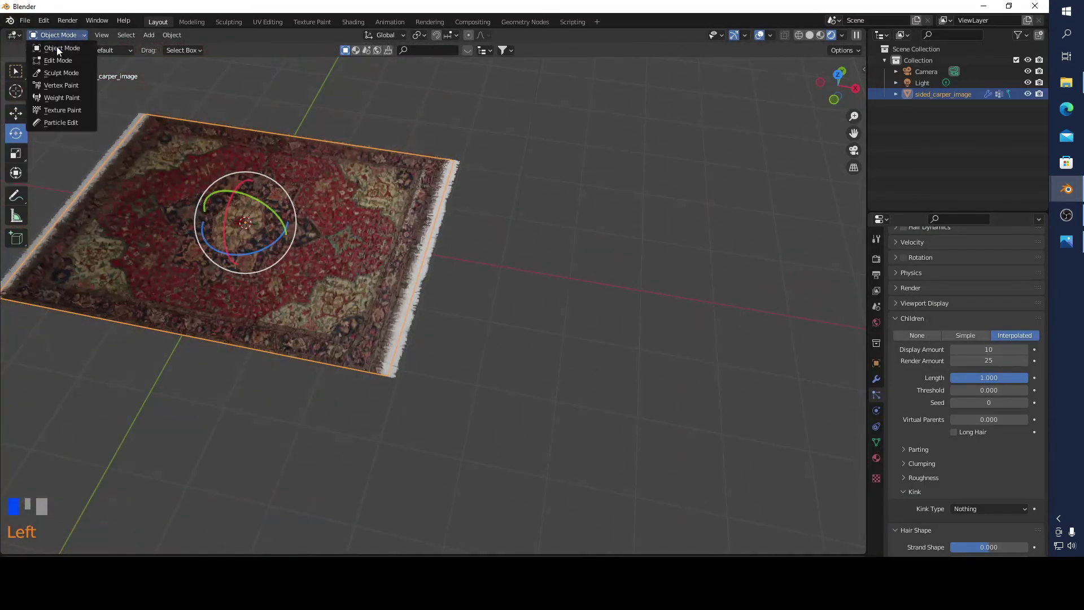
{"action": "left_click", "coordinate": [71, 122]}
{"action": "scroll", "coordinate": [446, 304], "scroll_direction": "up", "scroll_amount": 2}
{"action": "scroll", "coordinate": [367, 349], "scroll_direction": "up", "scroll_amount": 2}
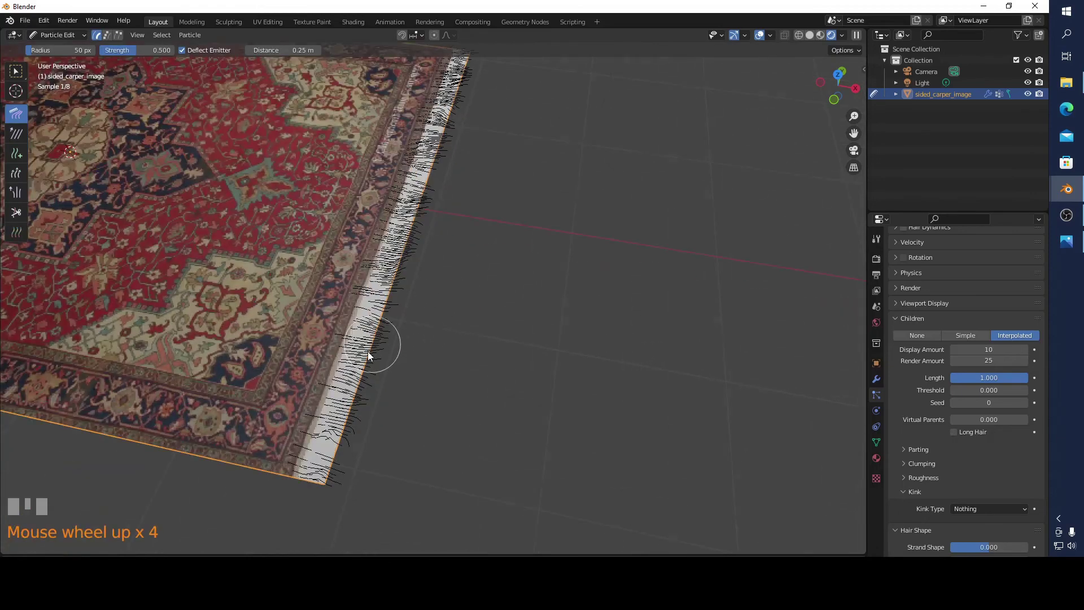
{"action": "left_click_drag", "start_coordinate": [348, 371], "coordinate": [379, 364]}
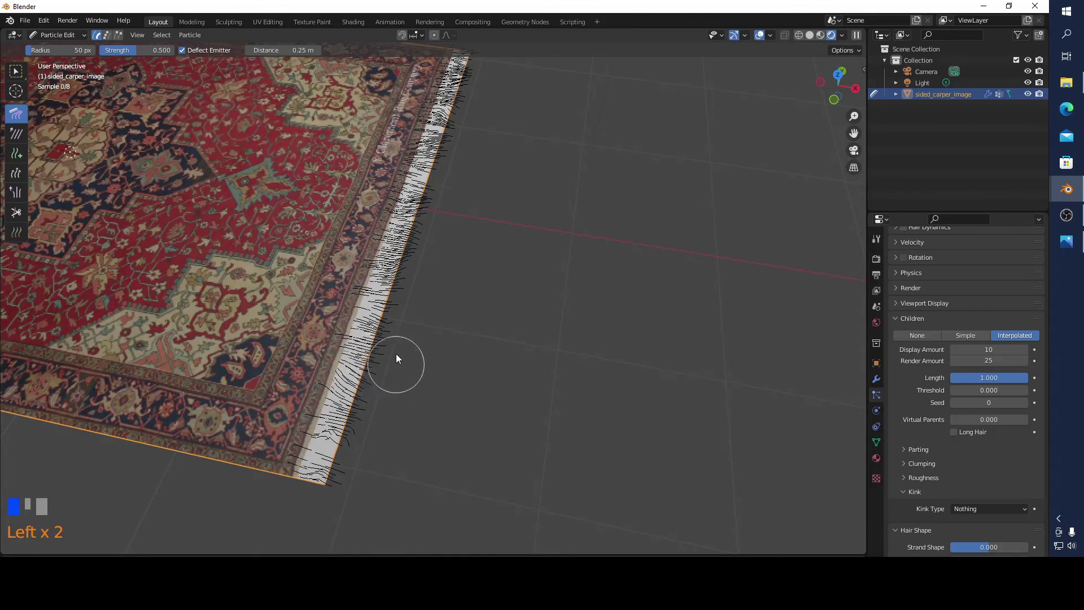
{"action": "mouse_move", "coordinate": [385, 282]}
{"action": "left_mouse_down"}
{"action": "mouse_move", "coordinate": [398, 275]}
{"action": "mouse_move", "coordinate": [400, 296]}
{"action": "left_mouse_up"}
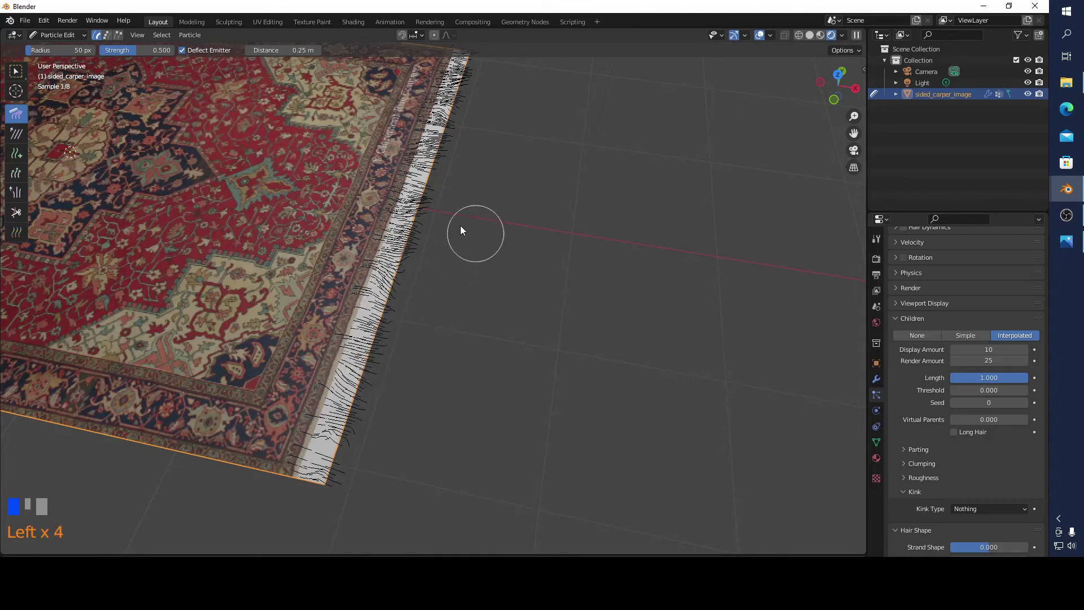
{"action": "scroll", "coordinate": [508, 229], "scroll_direction": "down", "scroll_amount": 2}
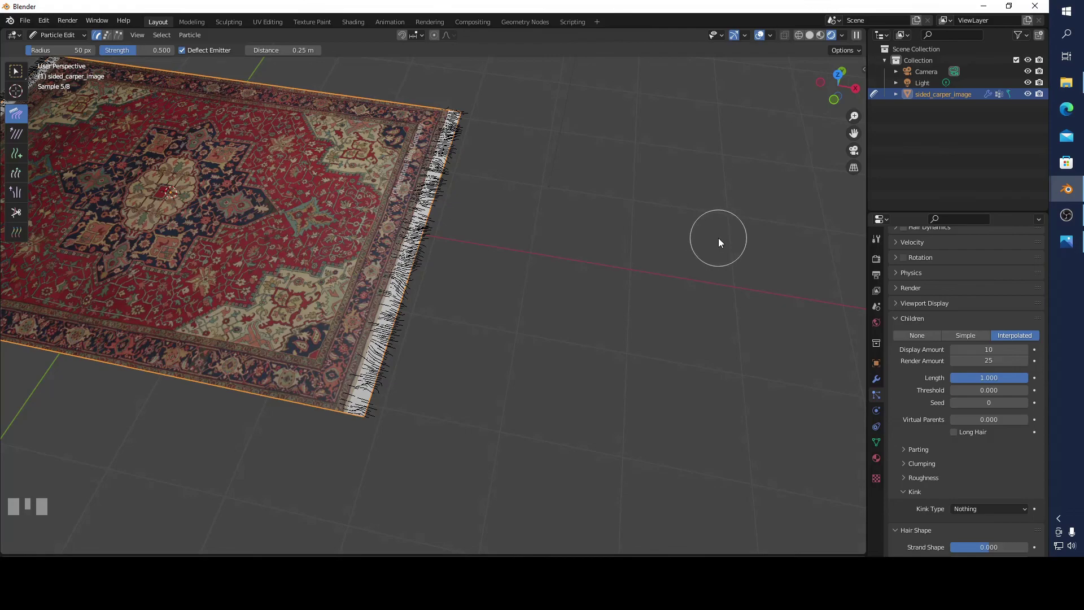
{"action": "left_click", "coordinate": [1075, 196]}
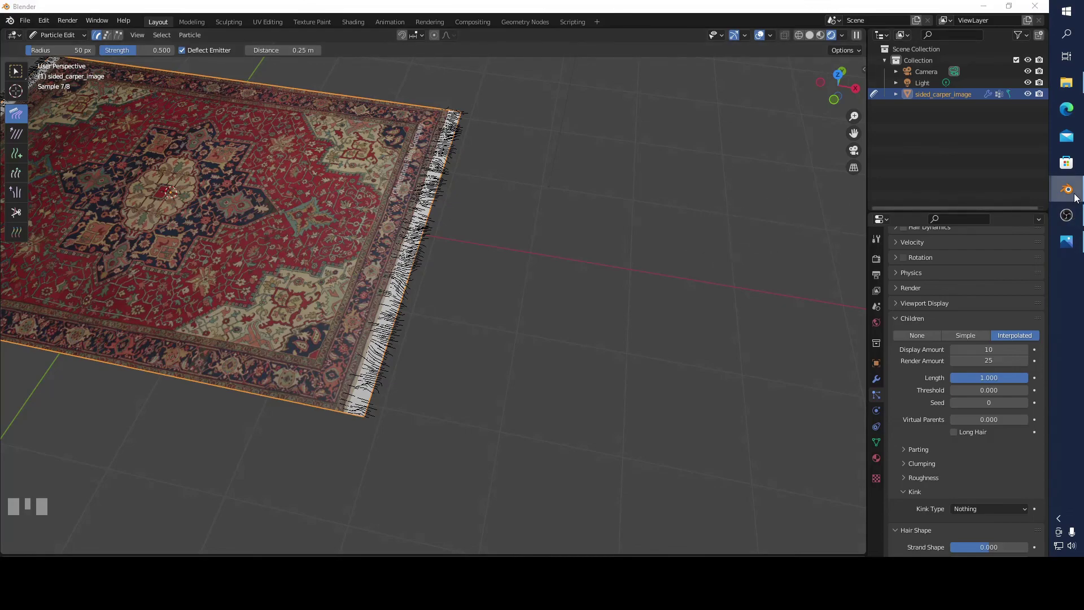
{"action": "mouse_move", "coordinate": [1067, 190]}
{"action": "left_click", "coordinate": [982, 304]}
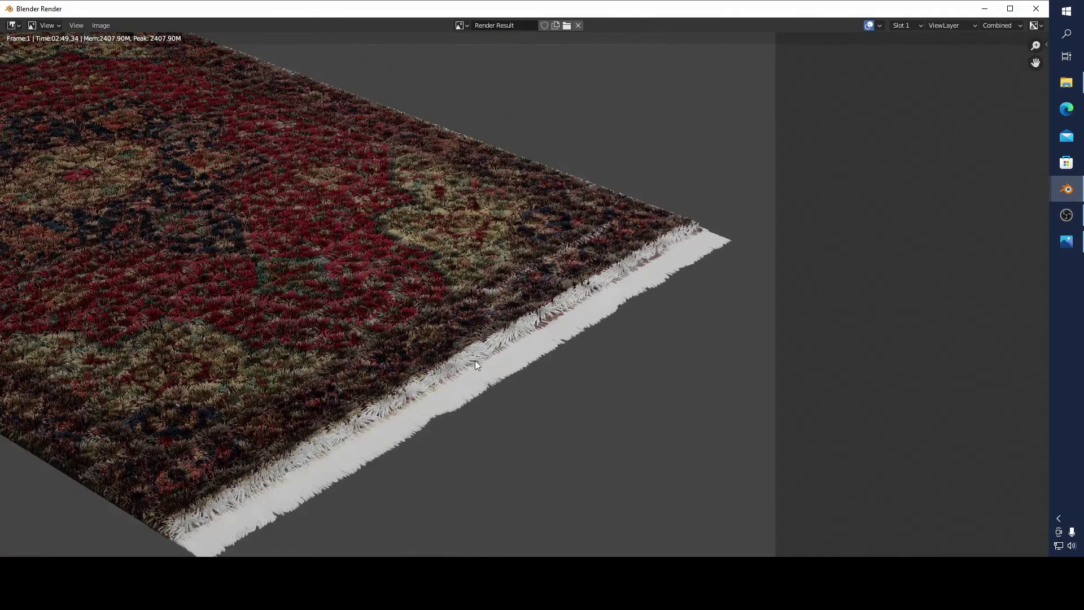
{"action": "scroll", "coordinate": [475, 360], "scroll_direction": "up", "scroll_amount": 1}
{"action": "scroll", "coordinate": [677, 362], "scroll_direction": "up", "scroll_amount": 1}
{"action": "scroll", "coordinate": [672, 378], "scroll_direction": "up", "scroll_amount": 2}
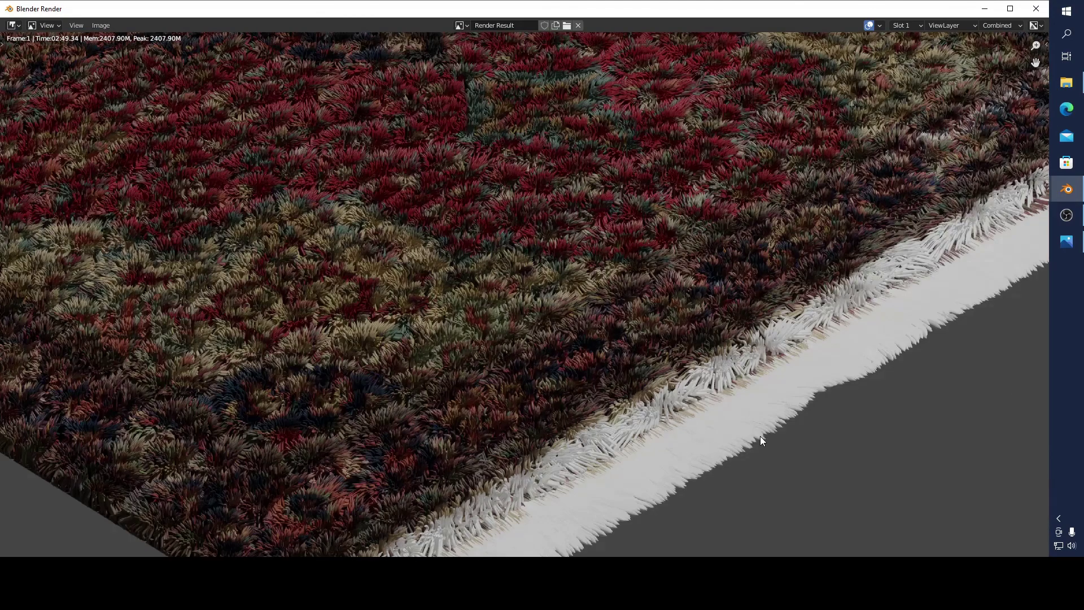
{"action": "middle_click_drag", "start_coordinate": [758, 439], "coordinate": [733, 297]}
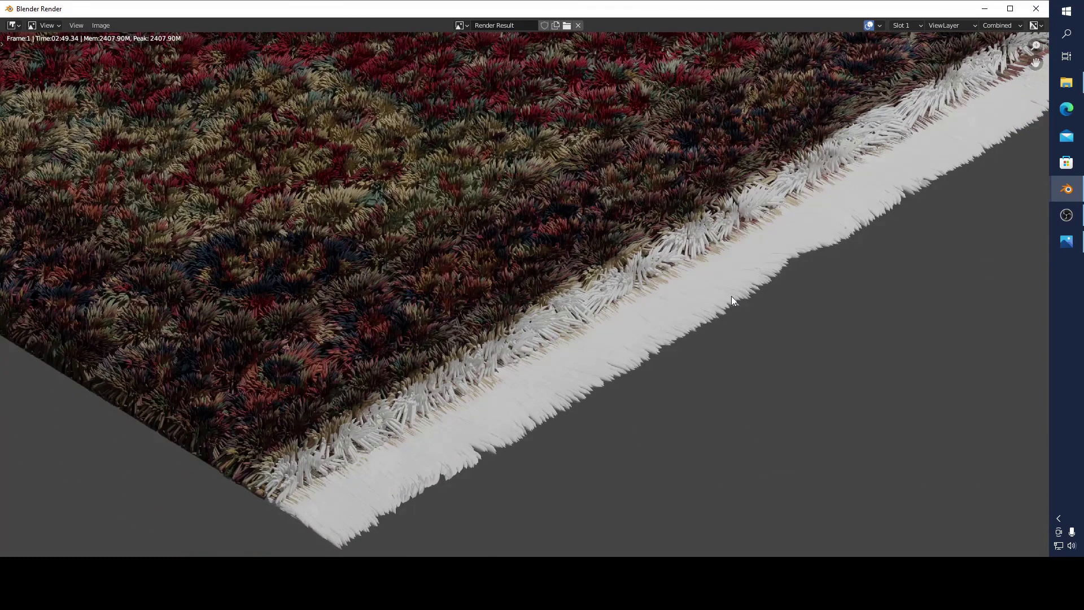